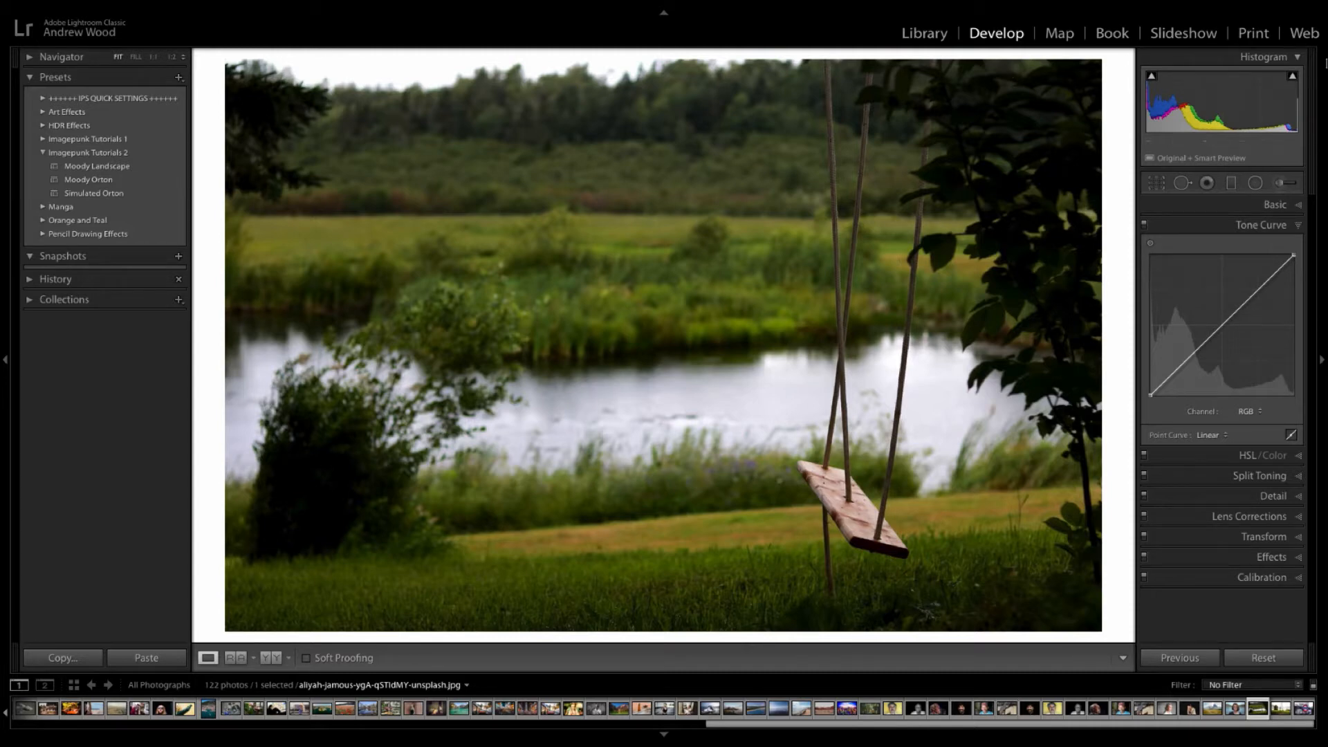
Step: Set the swing photo's Highlights to −14 and Shadows to −19 in the Basic adjustments
{"action": "left_click", "coordinate": [1300, 206]}
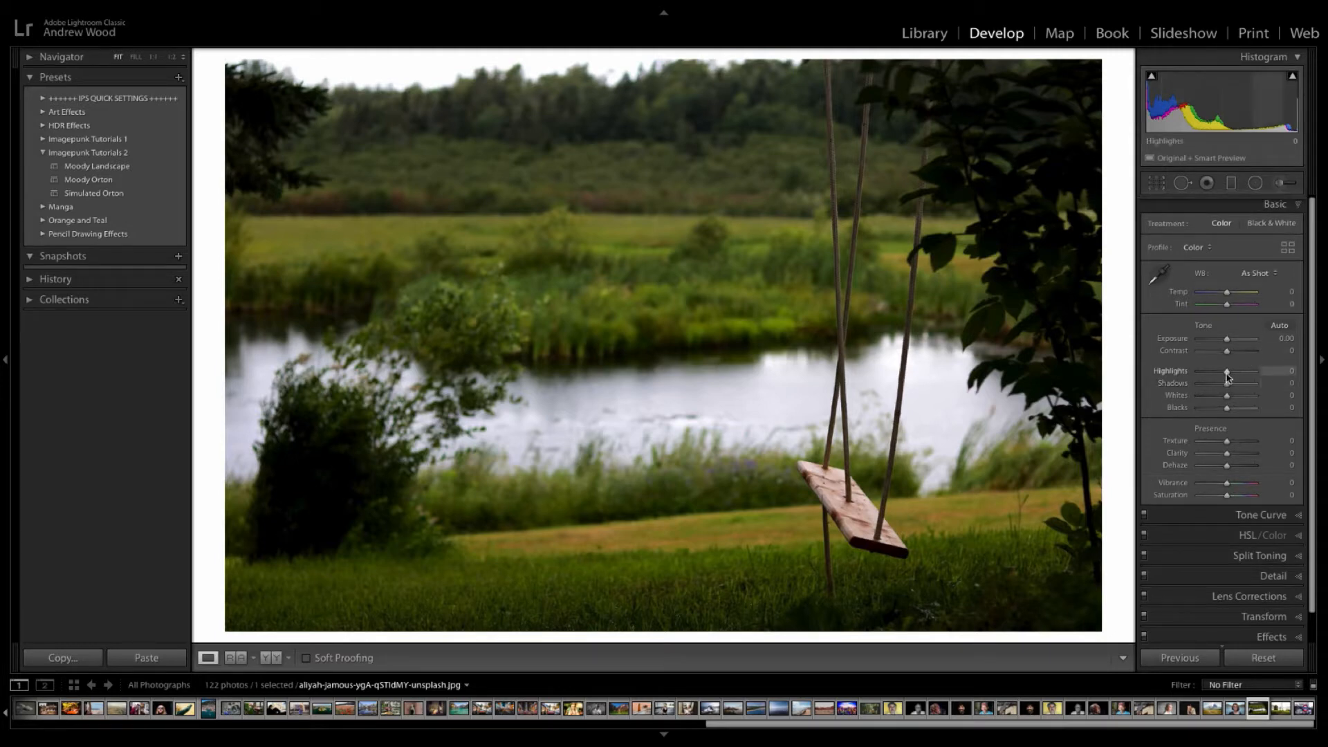
{"action": "left_click_drag", "start_coordinate": [1227, 377], "coordinate": [1224, 374]}
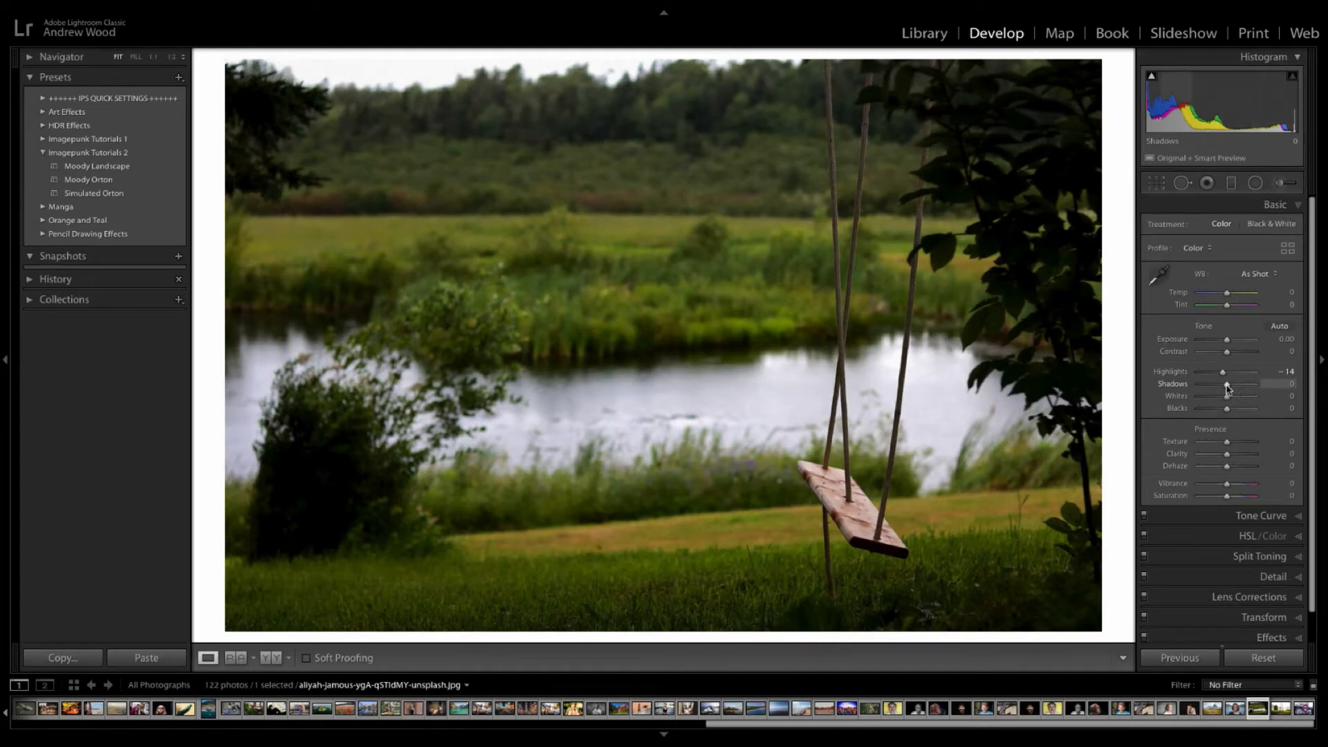
{"action": "left_click_drag", "start_coordinate": [1227, 386], "coordinate": [1222, 388]}
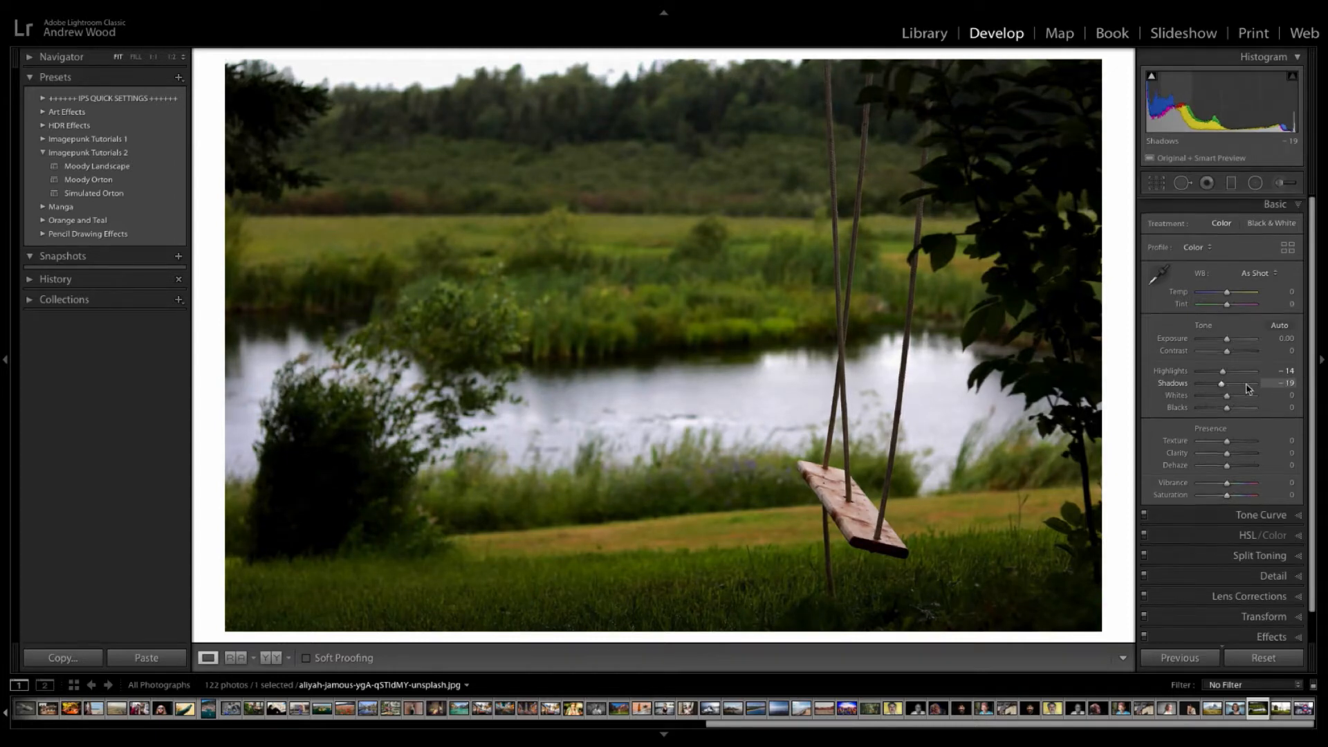
Step: Soften the swing photo by setting Texture to −67, Clarity to −100 and Dehaze to −90
{"action": "scroll", "coordinate": [1253, 391], "scroll_direction": "down", "scroll_amount": 1}
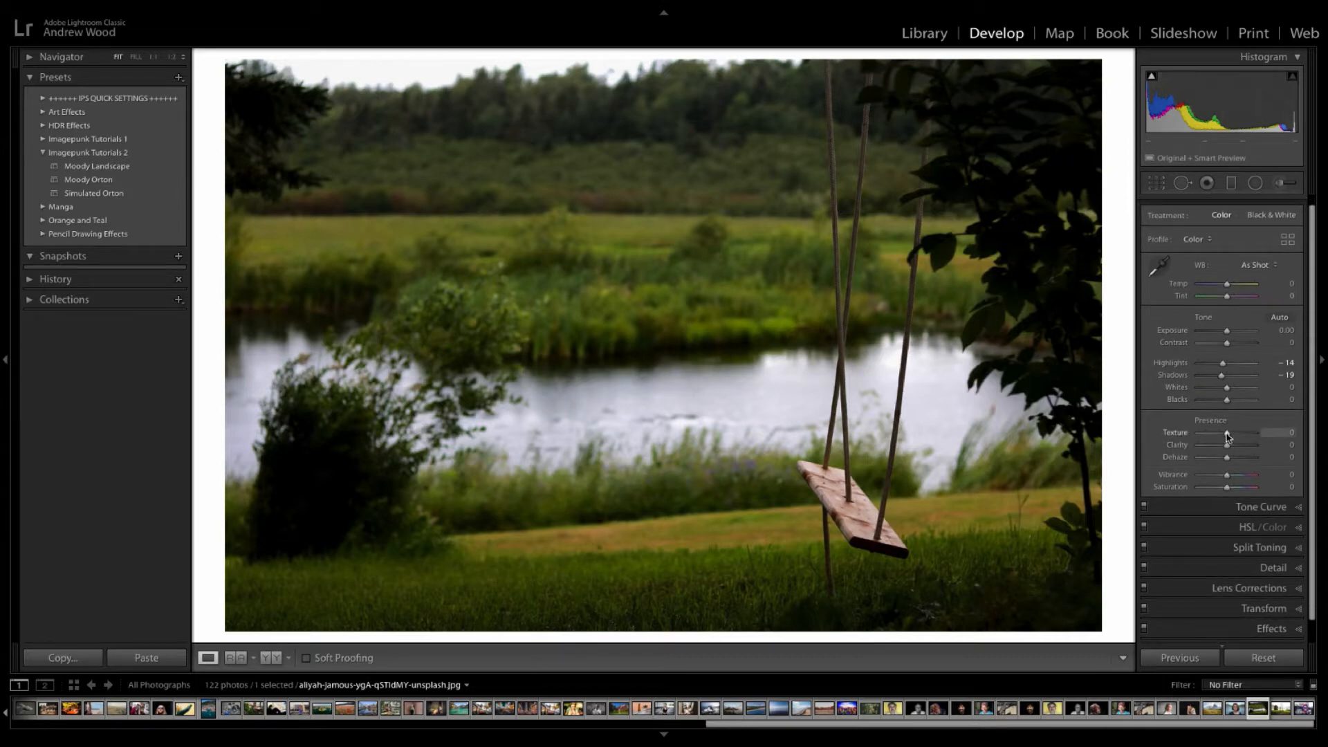
{"action": "left_click_drag", "start_coordinate": [1228, 436], "coordinate": [1209, 437]}
{"action": "left_click_drag", "start_coordinate": [1227, 446], "coordinate": [1191, 446]}
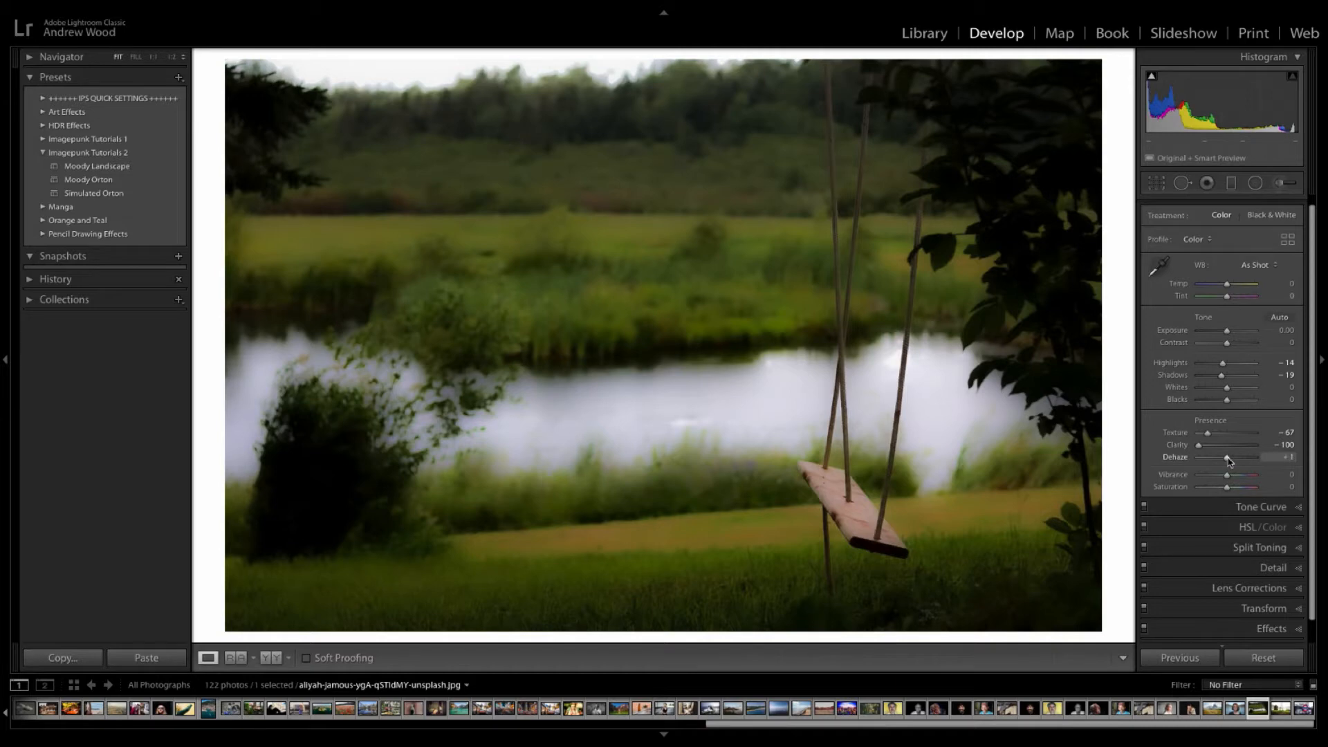
{"action": "left_click_drag", "start_coordinate": [1228, 461], "coordinate": [1204, 463]}
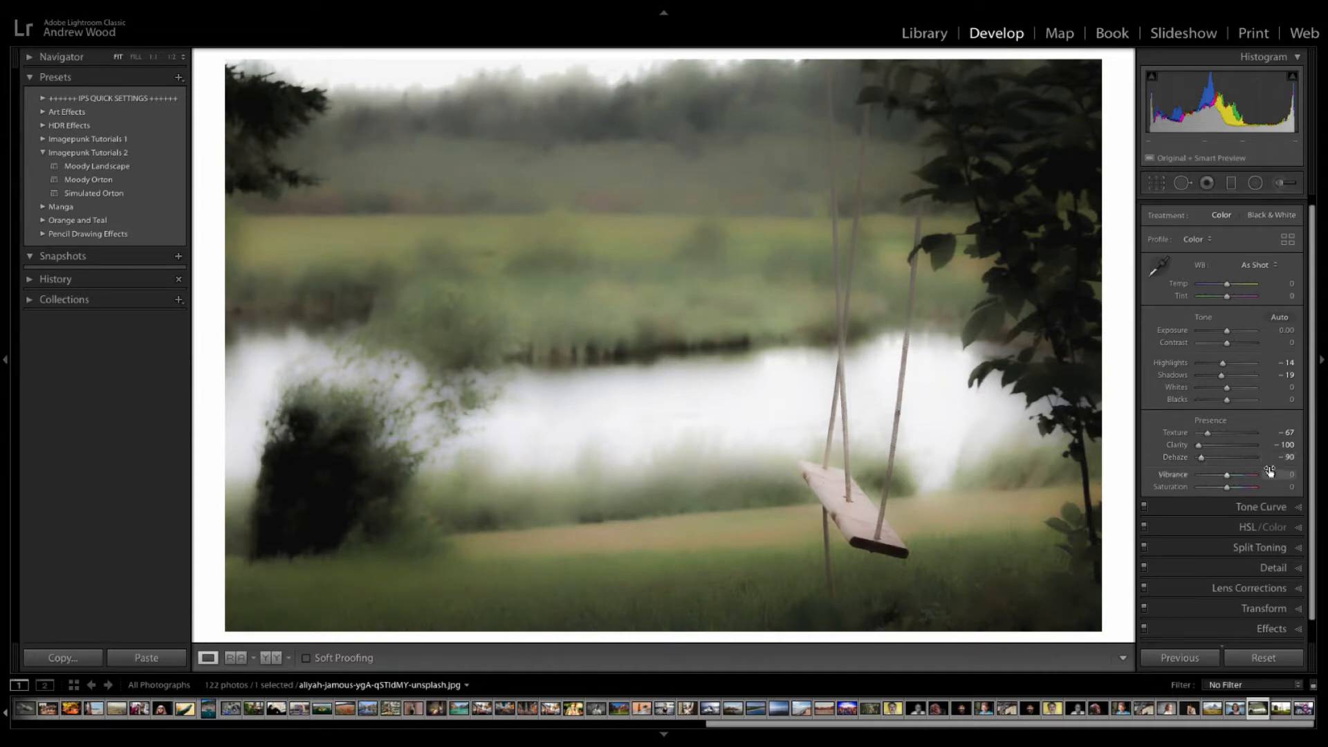
Step: Pull the white and black endpoints of the RGB tone curve slightly inward, the black point to about 4.7% input
{"action": "left_click", "coordinate": [1298, 508]}
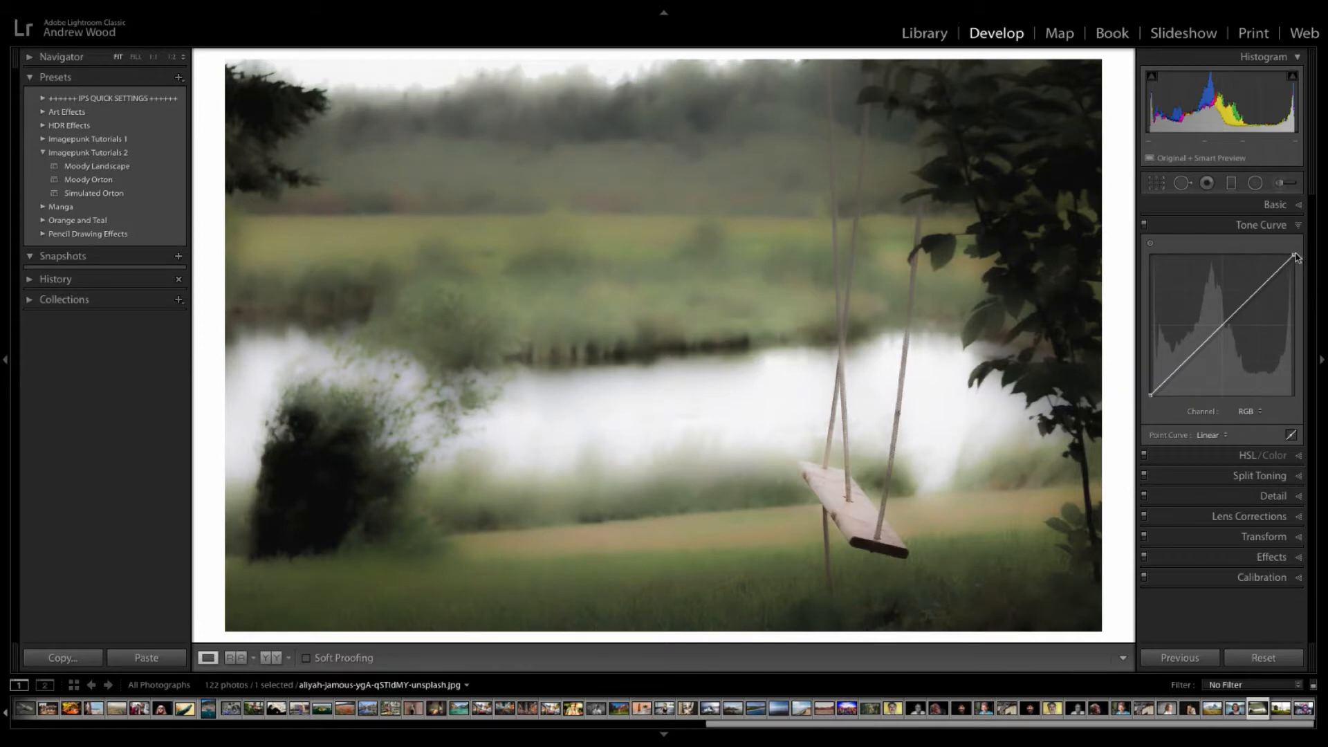
{"action": "left_click_drag", "start_coordinate": [1293, 254], "coordinate": [1289, 257]}
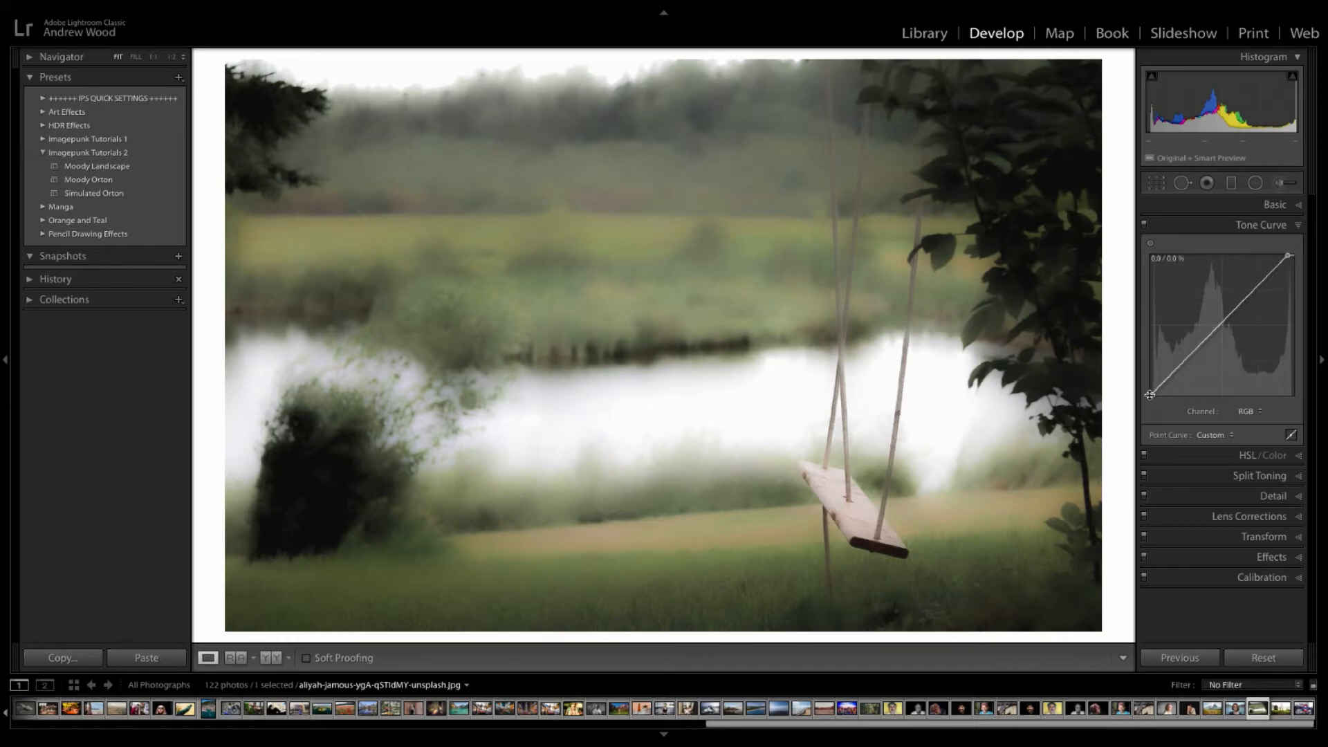
{"action": "left_click_drag", "start_coordinate": [1152, 395], "coordinate": [1158, 399]}
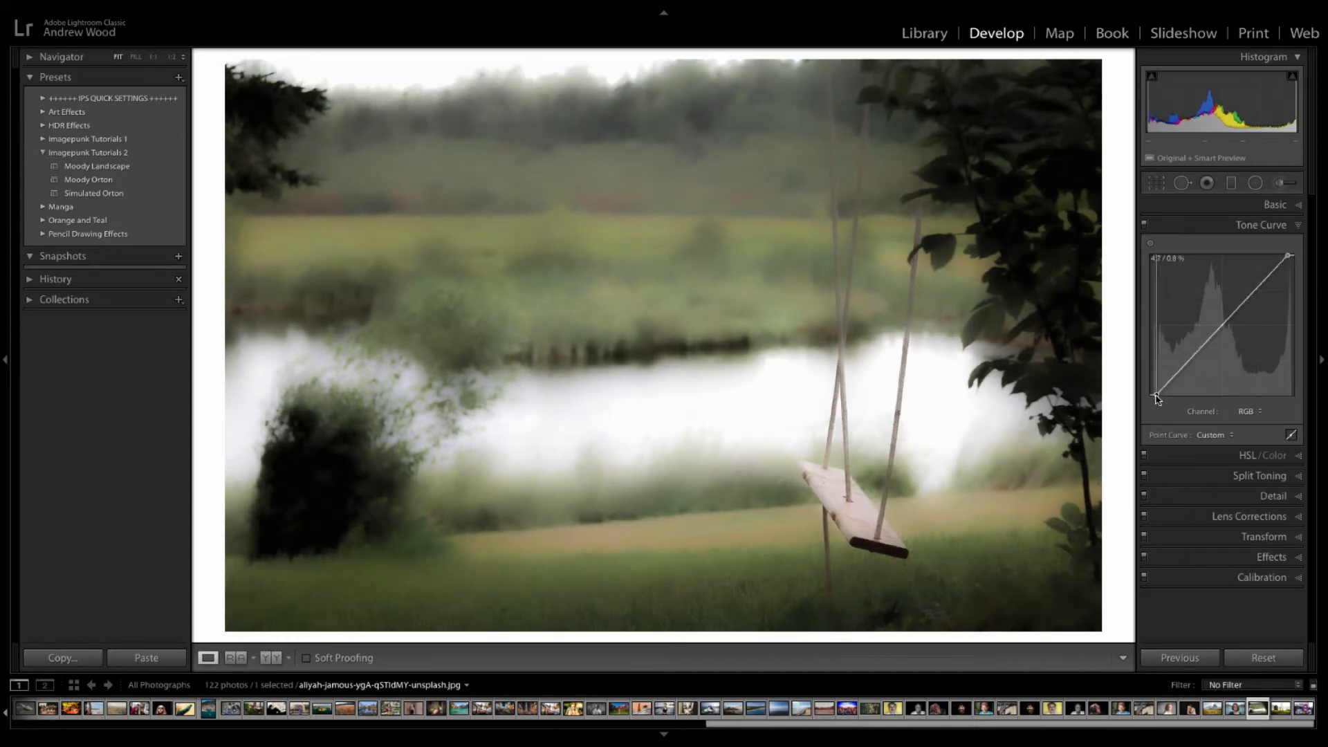
{"action": "left_click", "coordinate": [1299, 226]}
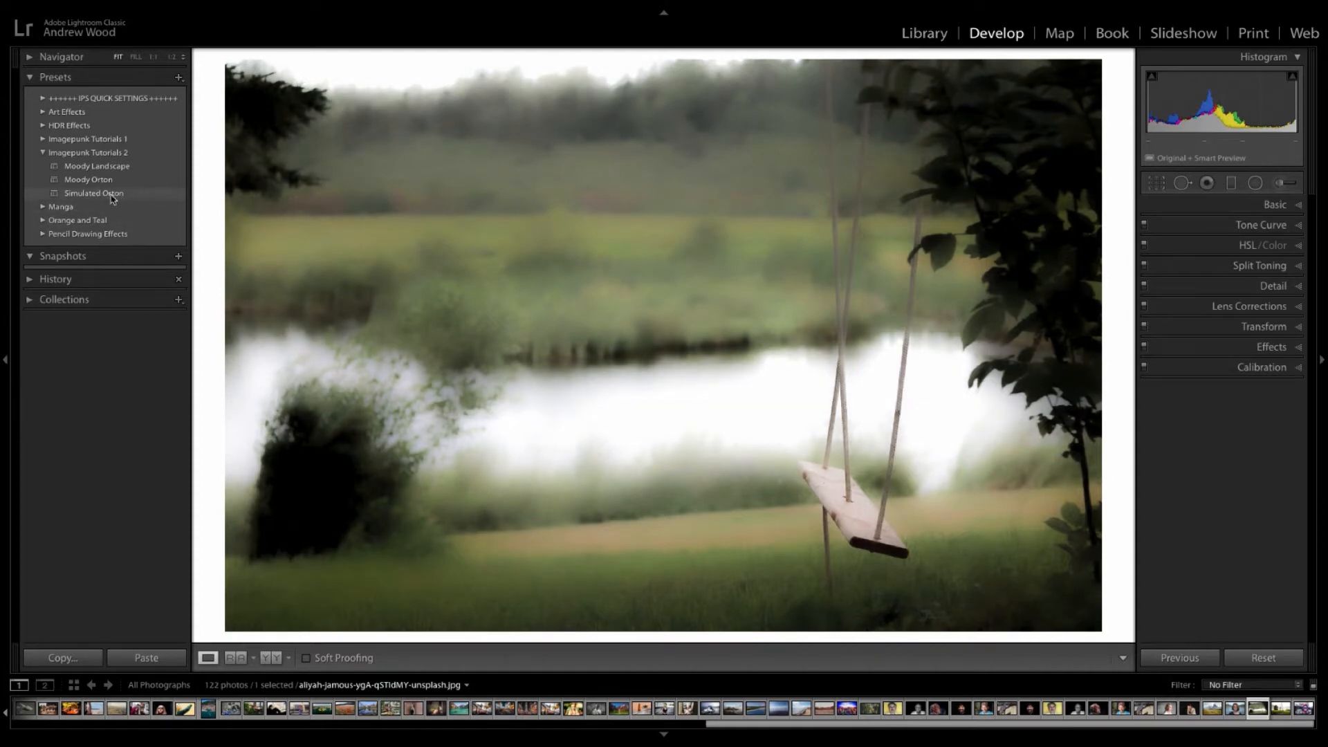
Step: Open the monet field poppies photo from the library for developing and apply the Simulated Orton preset
{"action": "left_click", "coordinate": [947, 39]}
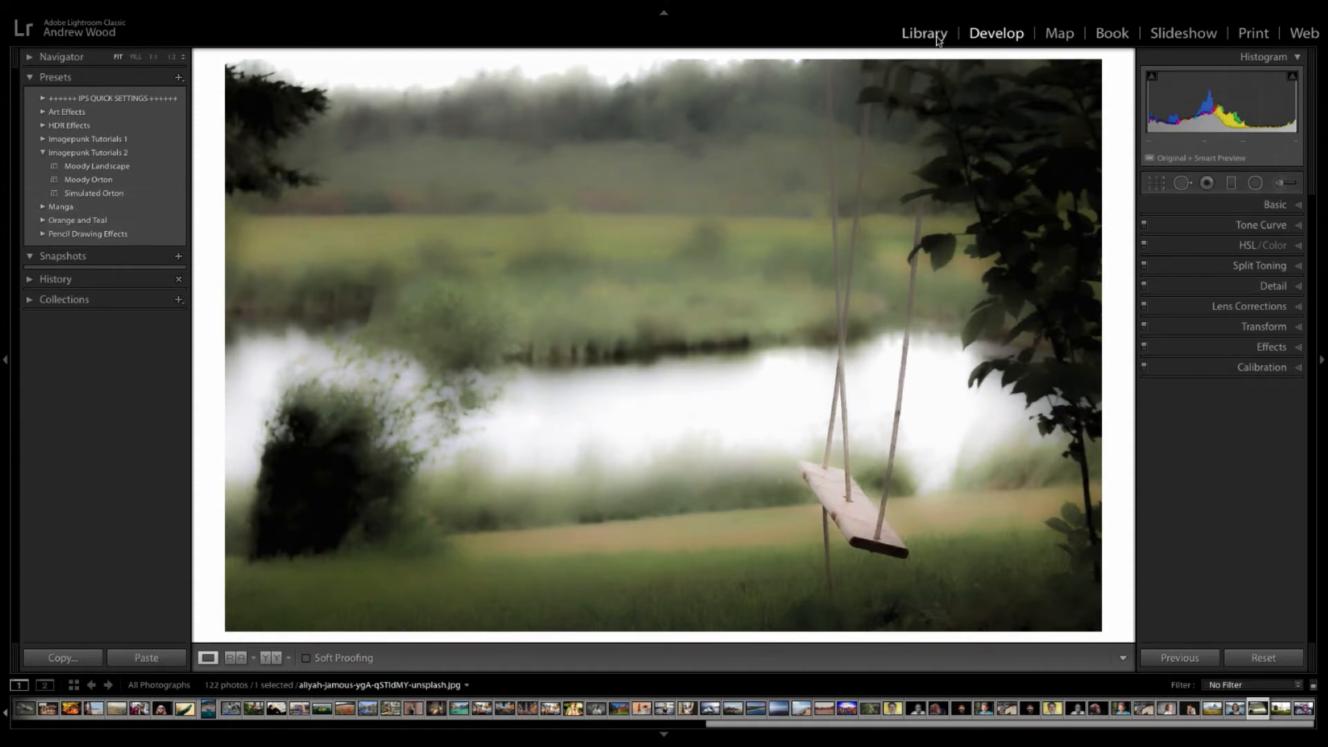
{"action": "scroll", "coordinate": [642, 351], "scroll_direction": "up", "scroll_amount": 3}
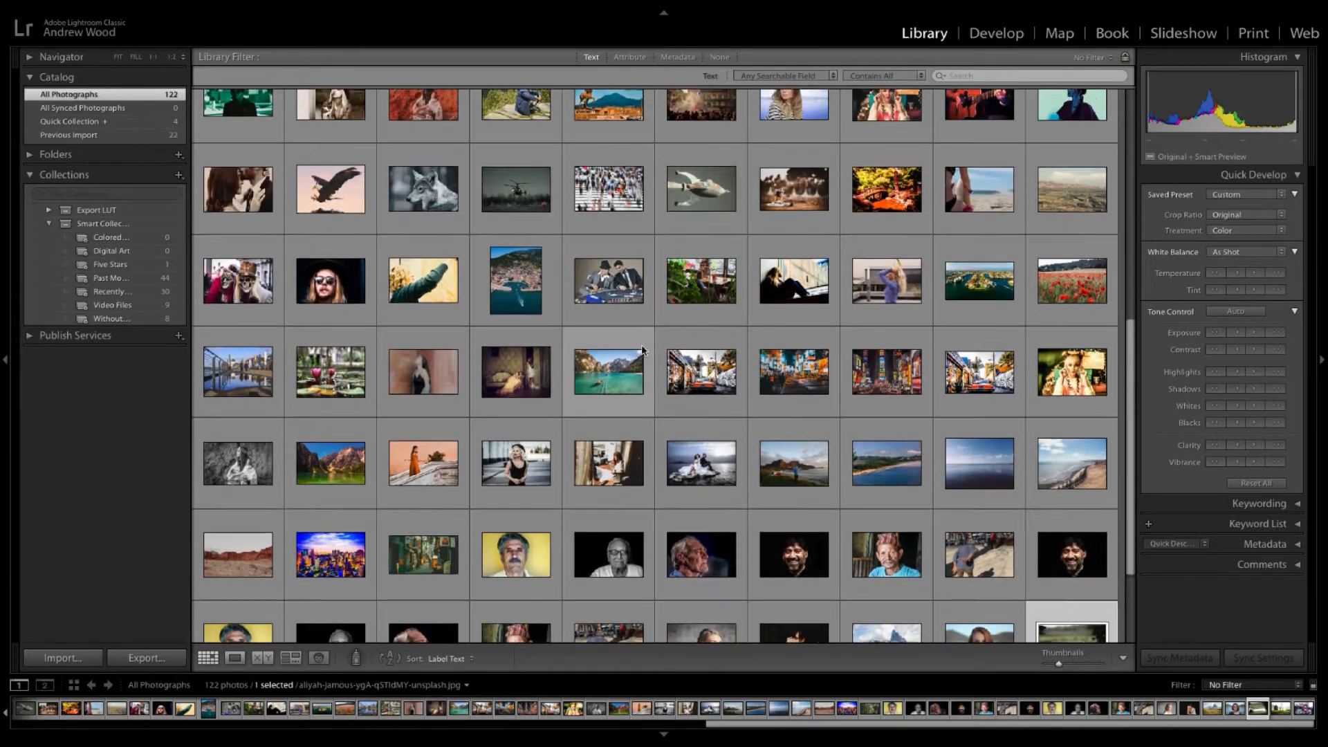
{"action": "scroll", "coordinate": [649, 348], "scroll_direction": "down", "scroll_amount": 1}
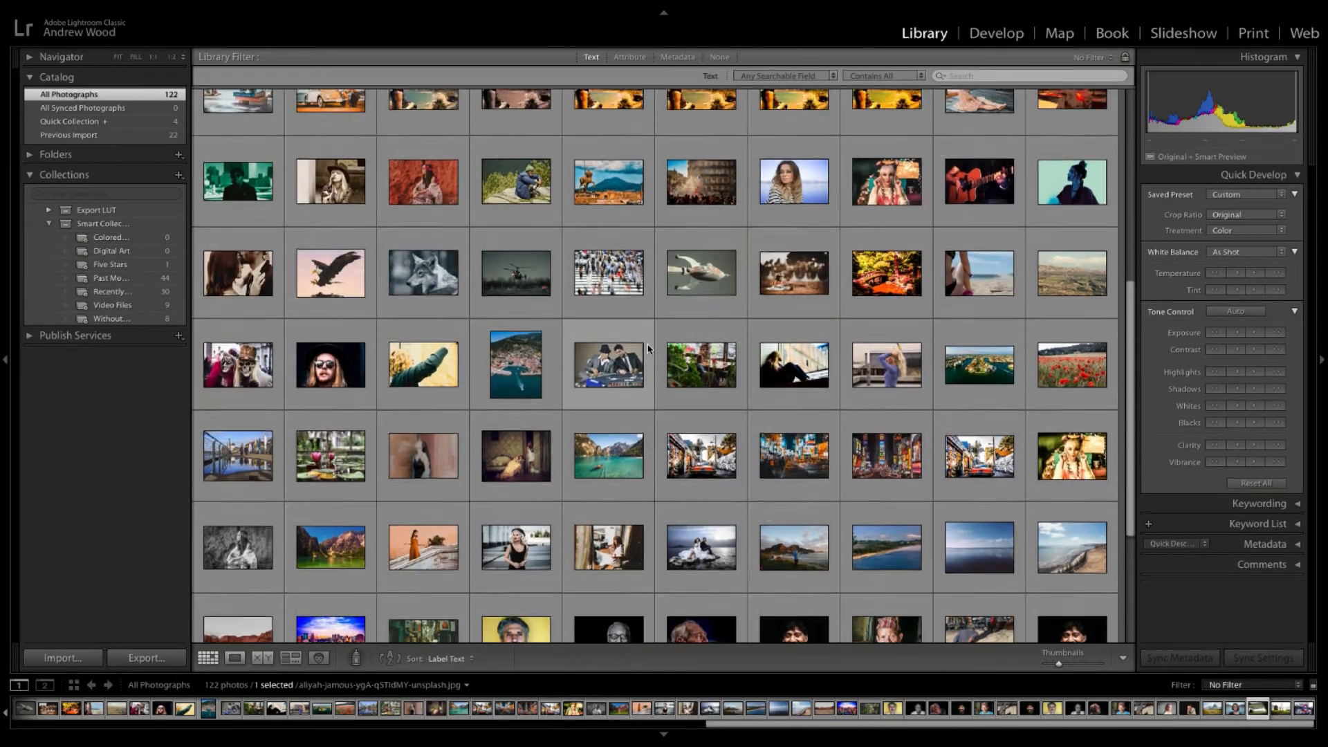
{"action": "scroll", "coordinate": [649, 348], "scroll_direction": "down", "scroll_amount": 3}
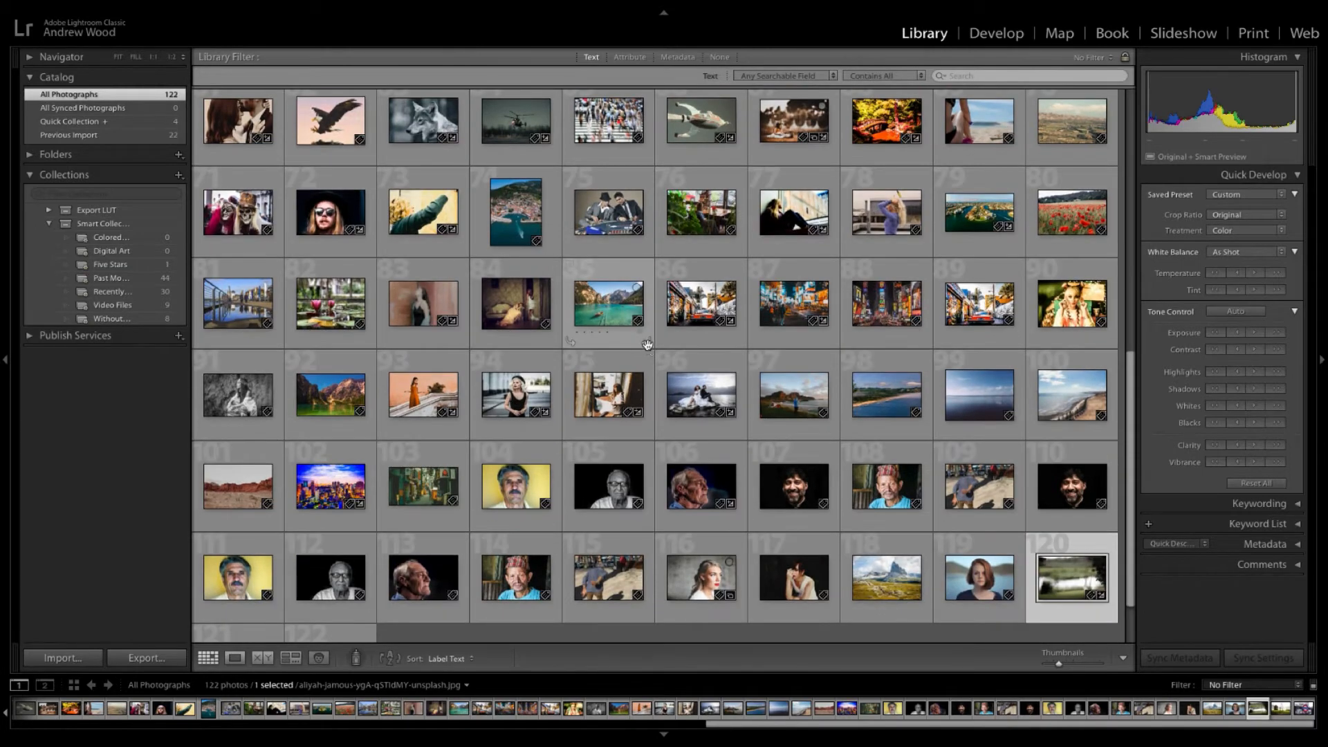
{"action": "scroll", "coordinate": [647, 342], "scroll_direction": "down", "scroll_amount": 1}
{"action": "scroll", "coordinate": [1078, 244], "scroll_direction": "up", "scroll_amount": 1}
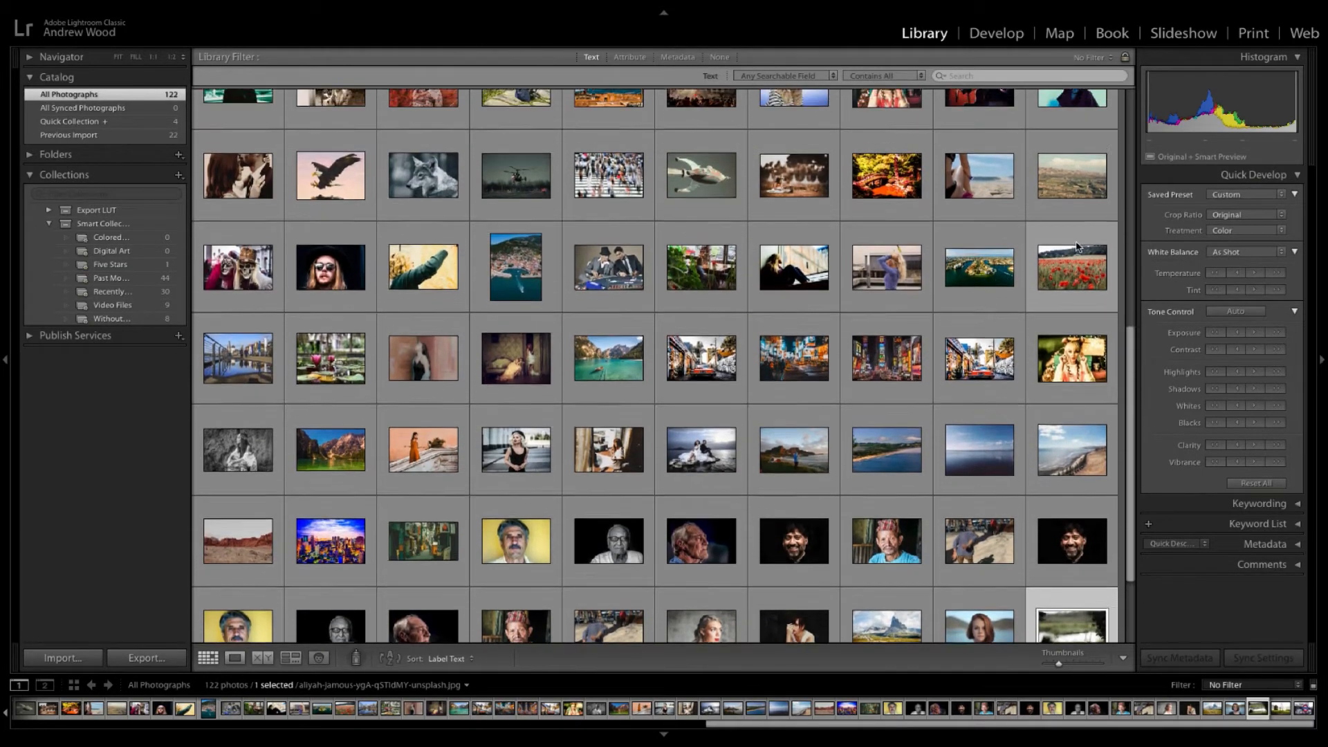
{"action": "left_click", "coordinate": [1078, 244]}
{"action": "left_click", "coordinate": [996, 33]}
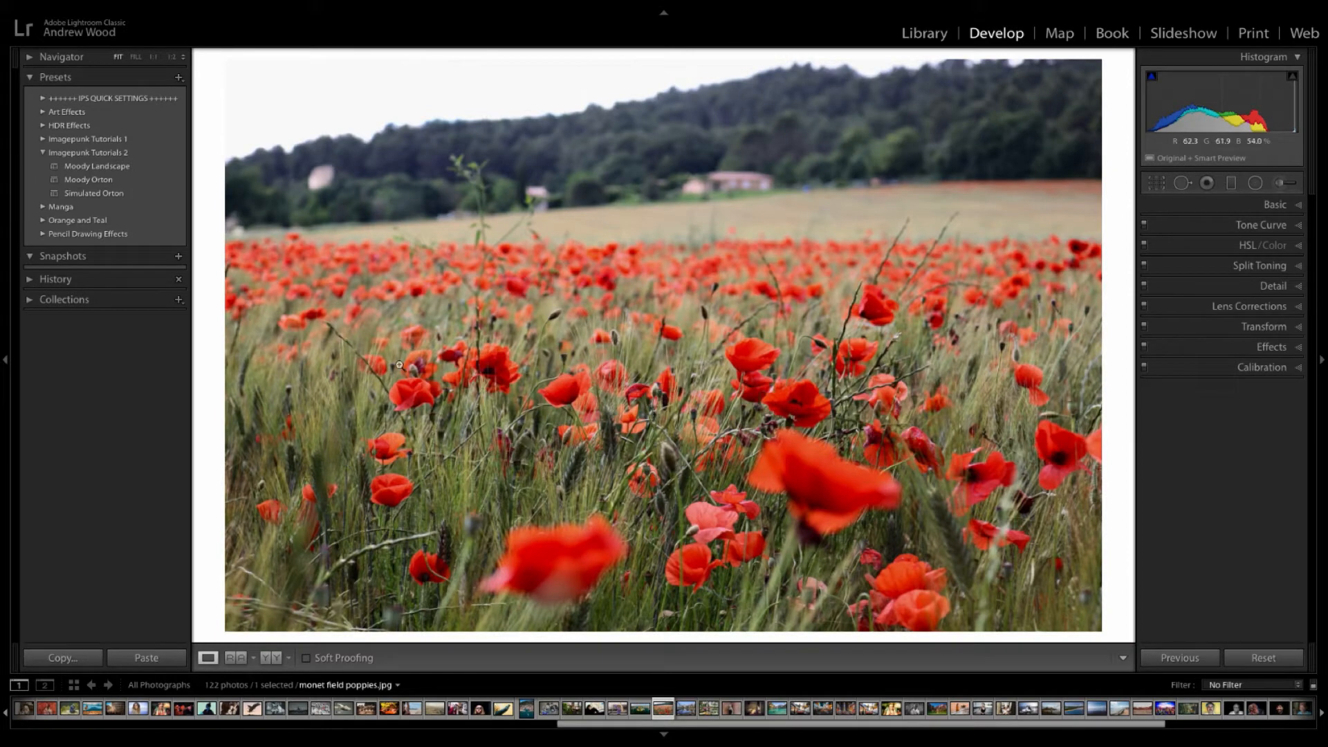
{"action": "left_click", "coordinate": [94, 194]}
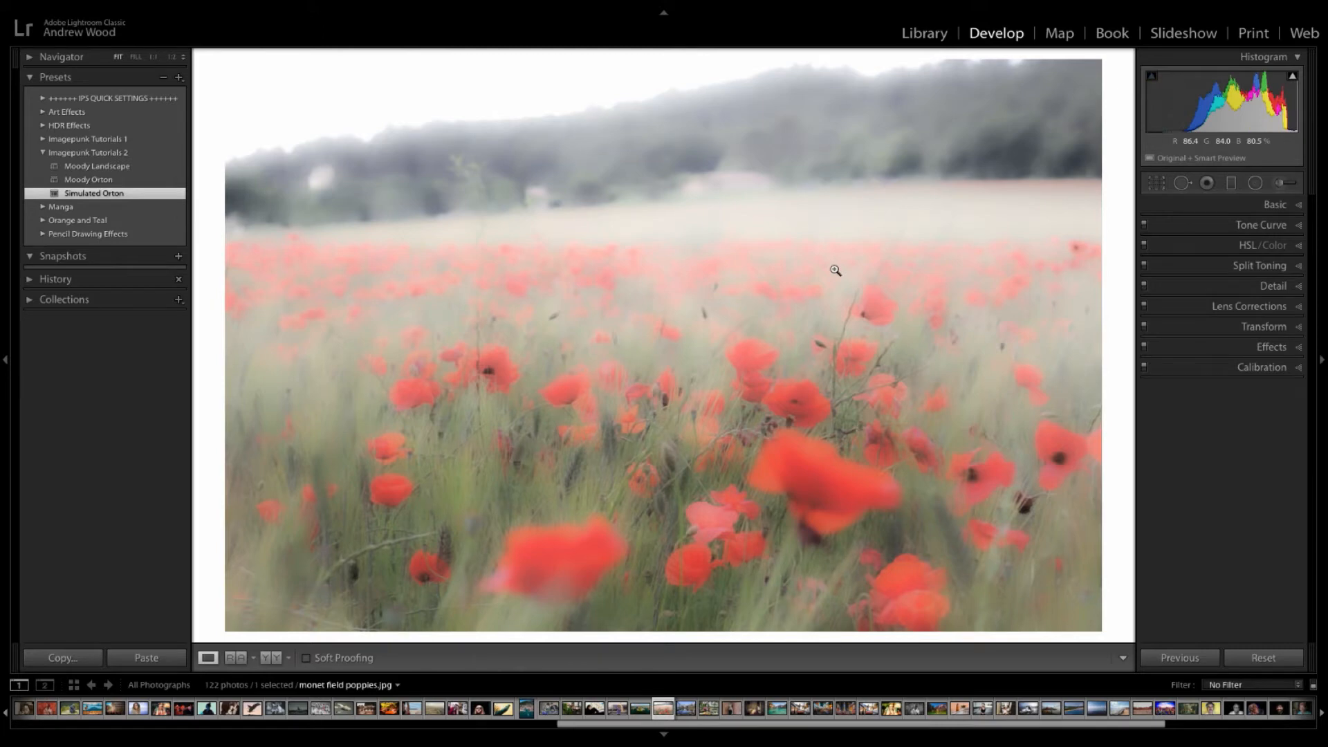
Step: Set the poppy photo's Contrast to +16, Highlights to −52, Whites to −21 and Blacks to −100
{"action": "left_click", "coordinate": [1301, 206]}
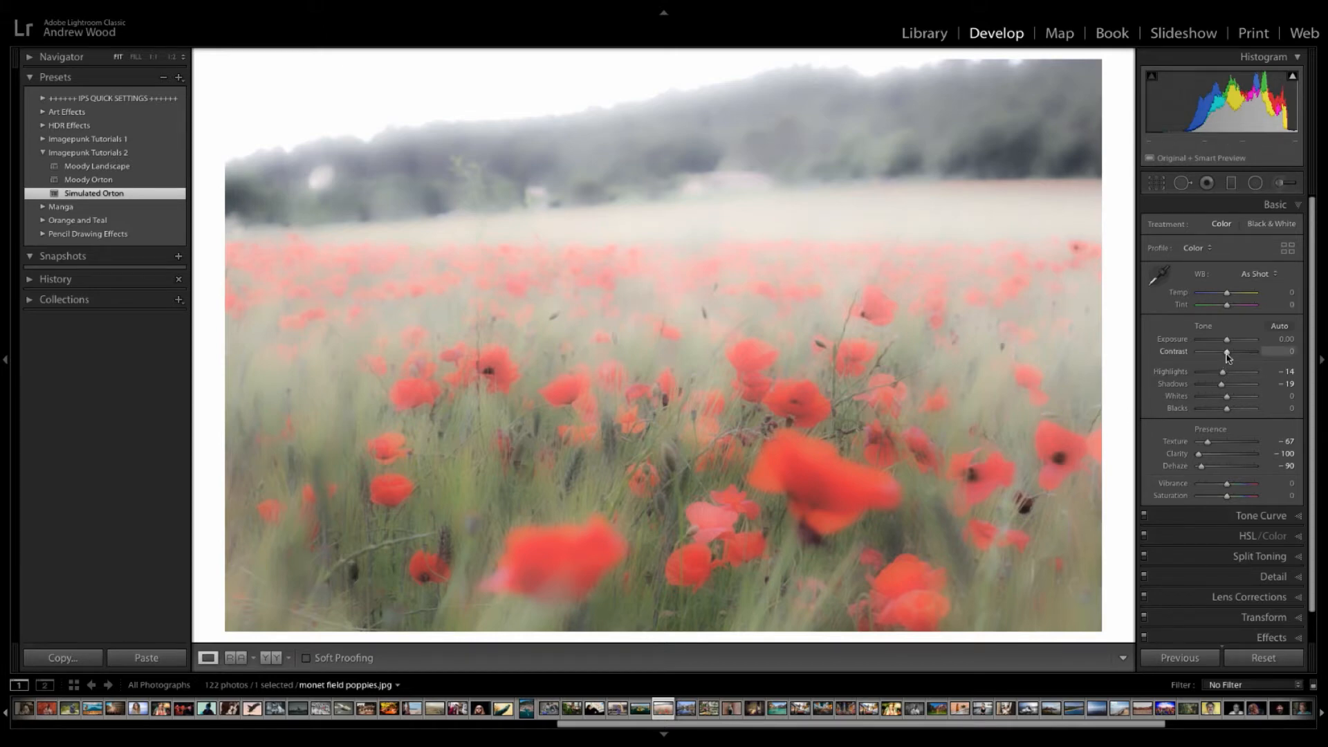
{"action": "left_click_drag", "start_coordinate": [1228, 356], "coordinate": [1232, 356]}
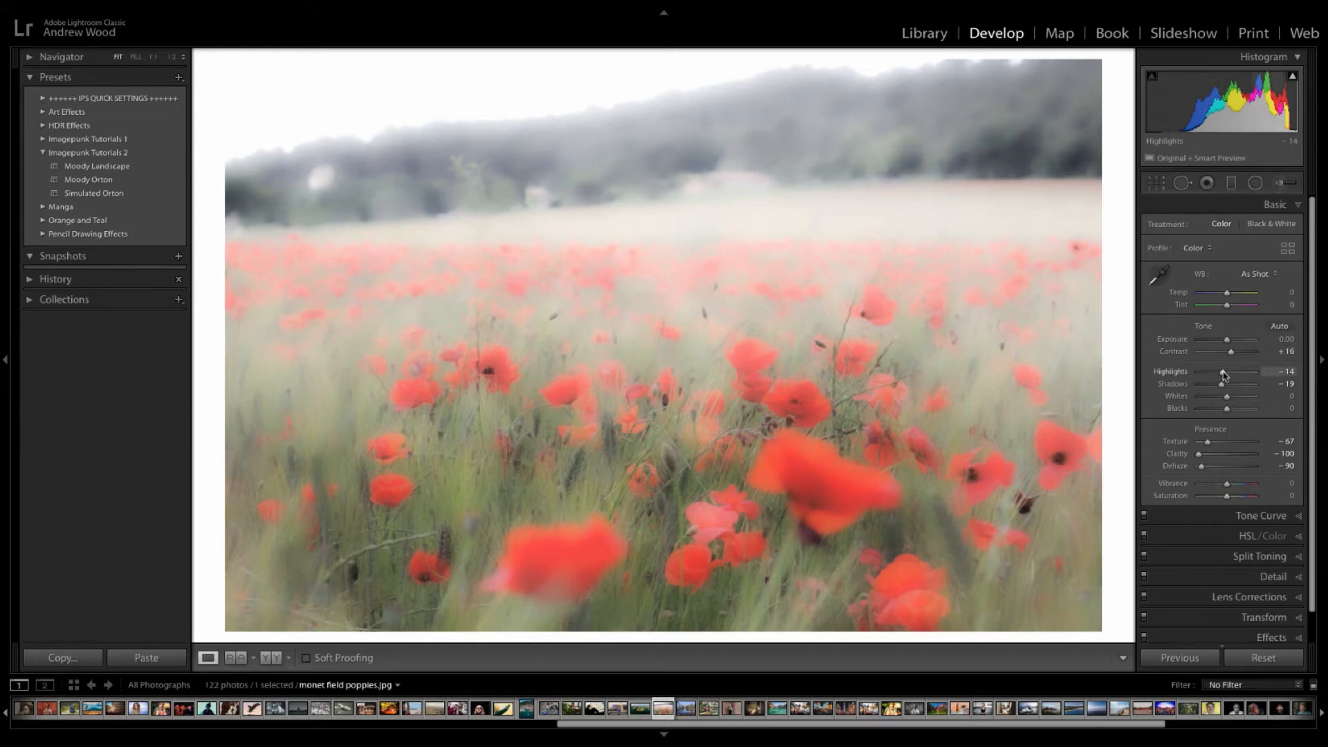
{"action": "left_click_drag", "start_coordinate": [1223, 374], "coordinate": [1212, 375]}
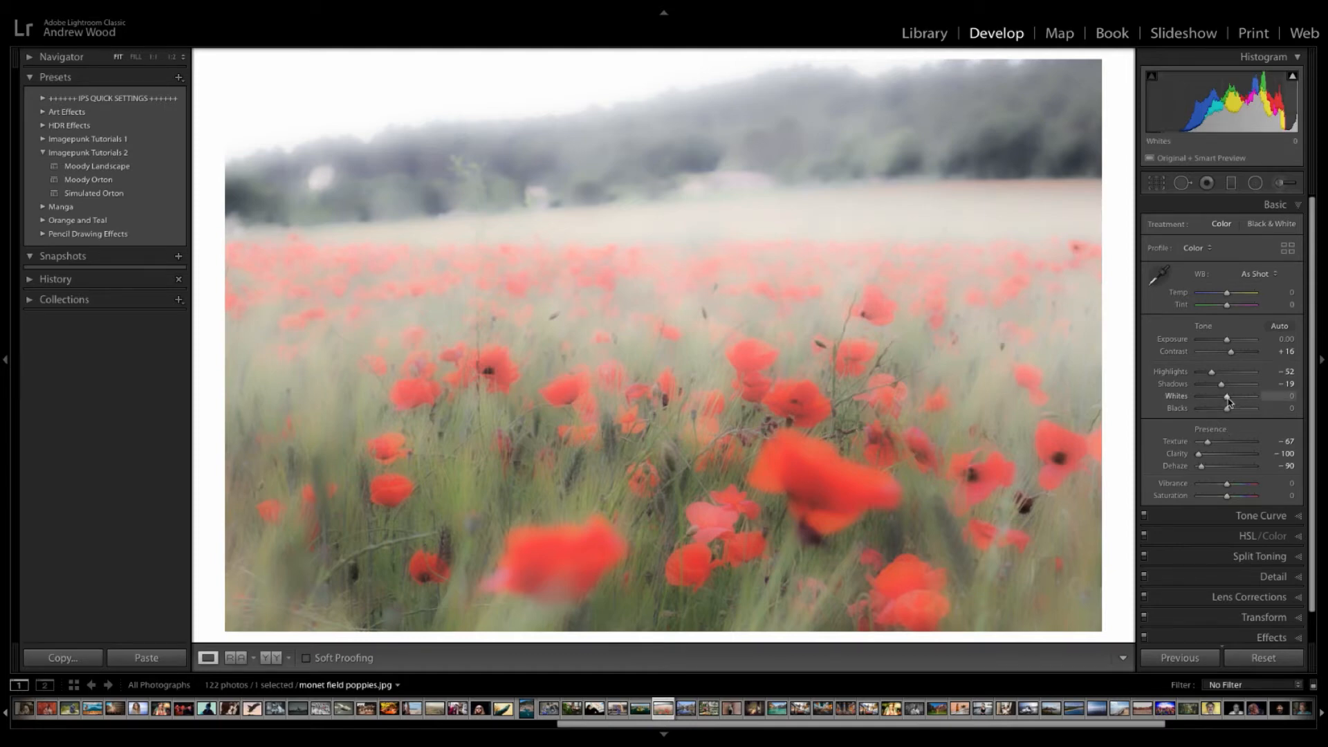
{"action": "left_click_drag", "start_coordinate": [1227, 399], "coordinate": [1196, 413]}
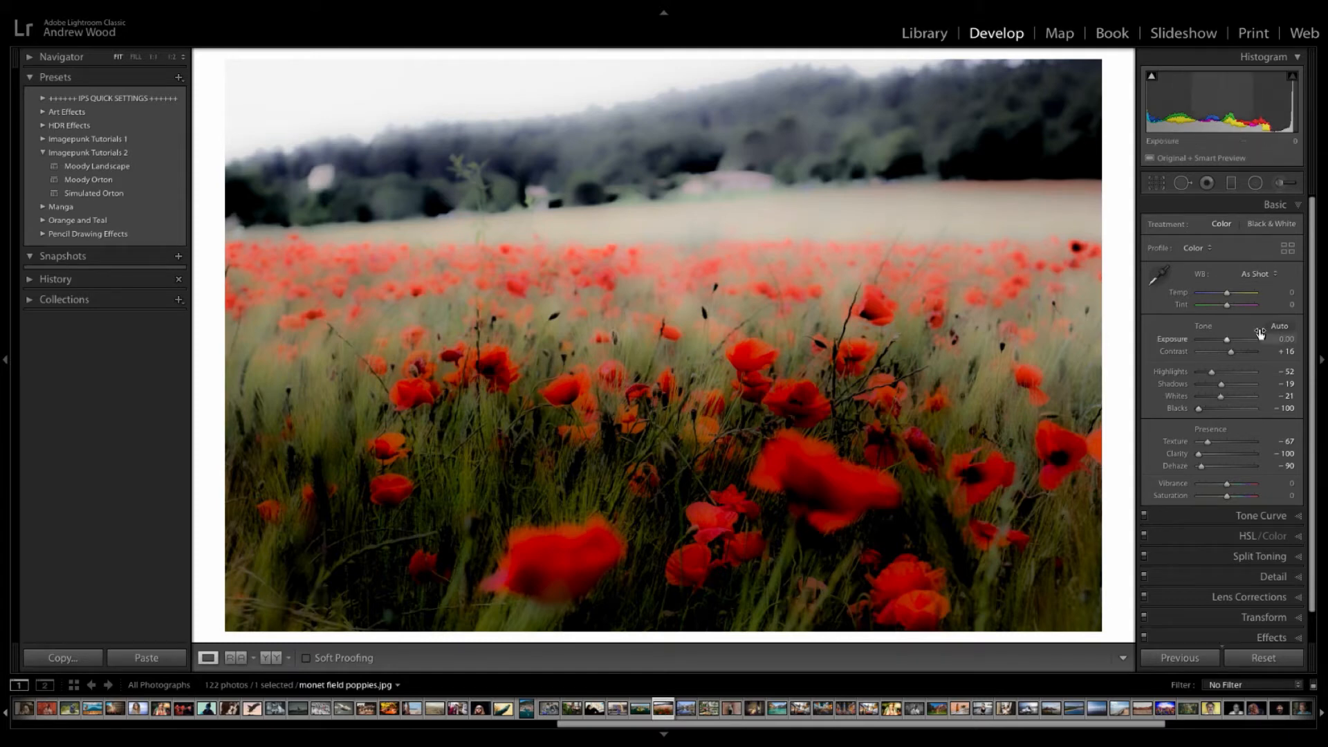
Step: Set the poppy photo's Texture to −100, Dehaze to −85, Vibrance to −19 and Saturation to +46
{"action": "scroll", "coordinate": [1257, 336], "scroll_direction": "down", "scroll_amount": 1}
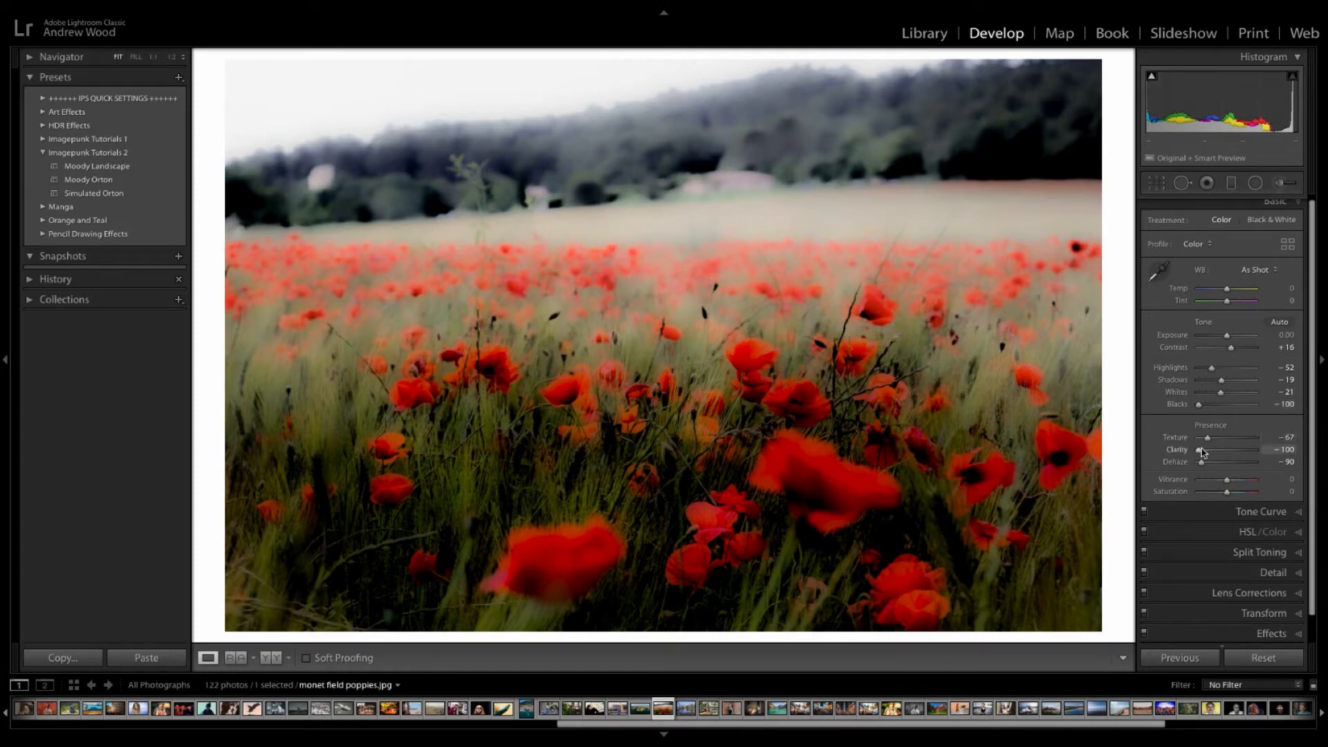
{"action": "left_click_drag", "start_coordinate": [1208, 438], "coordinate": [1179, 440]}
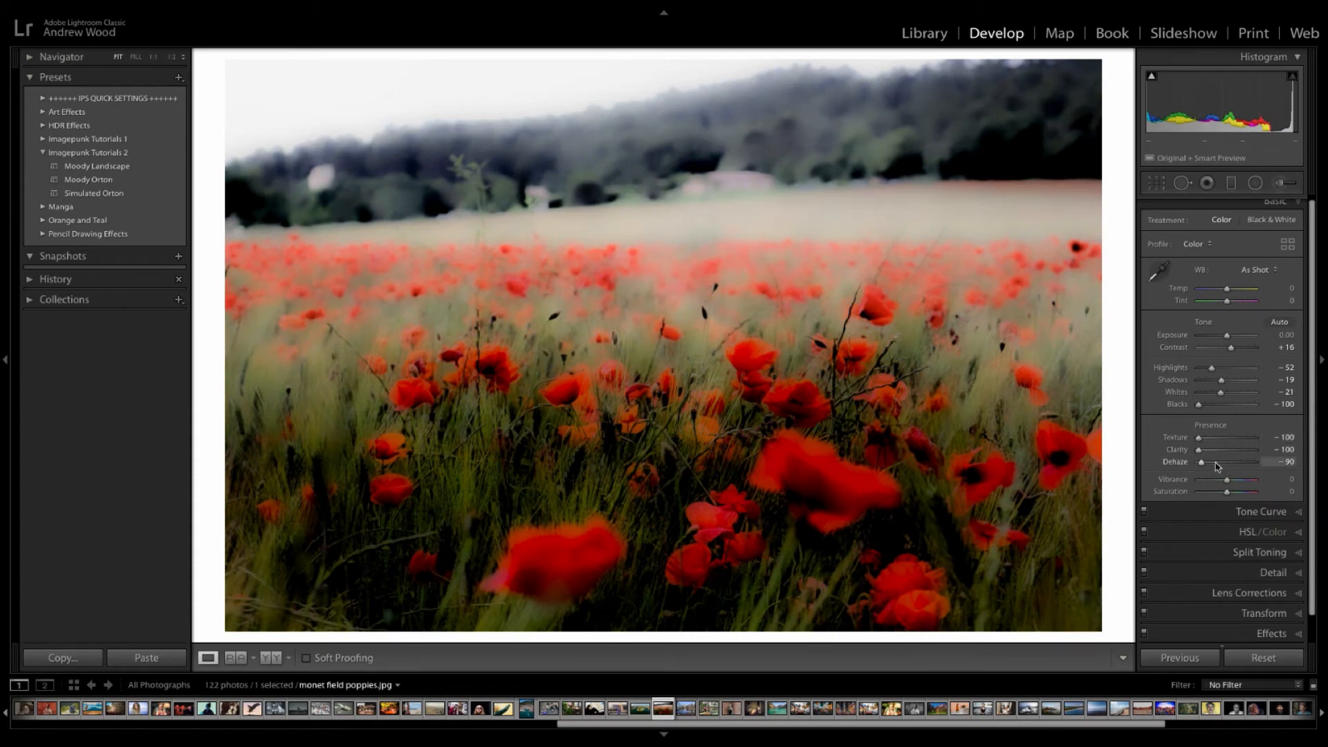
{"action": "left_click_drag", "start_coordinate": [1204, 465], "coordinate": [1206, 466]}
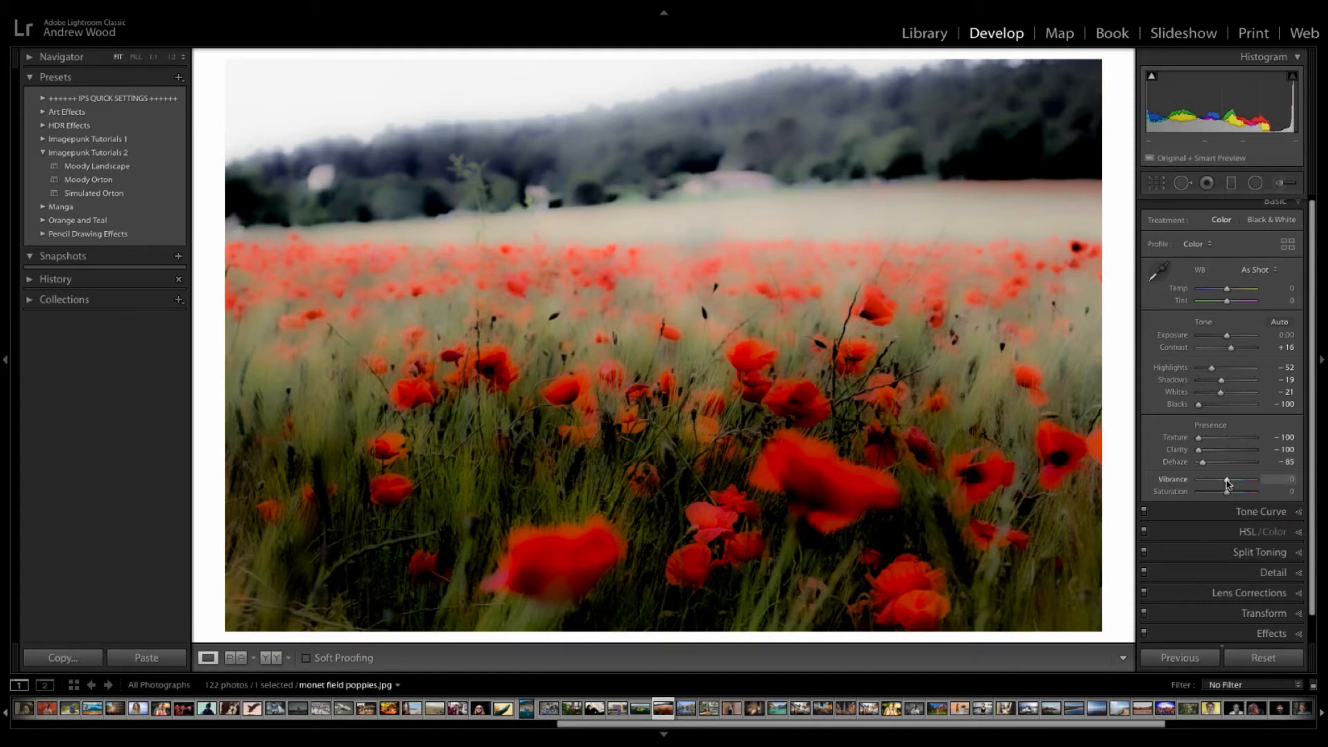
{"action": "left_click_drag", "start_coordinate": [1225, 480], "coordinate": [1223, 480]}
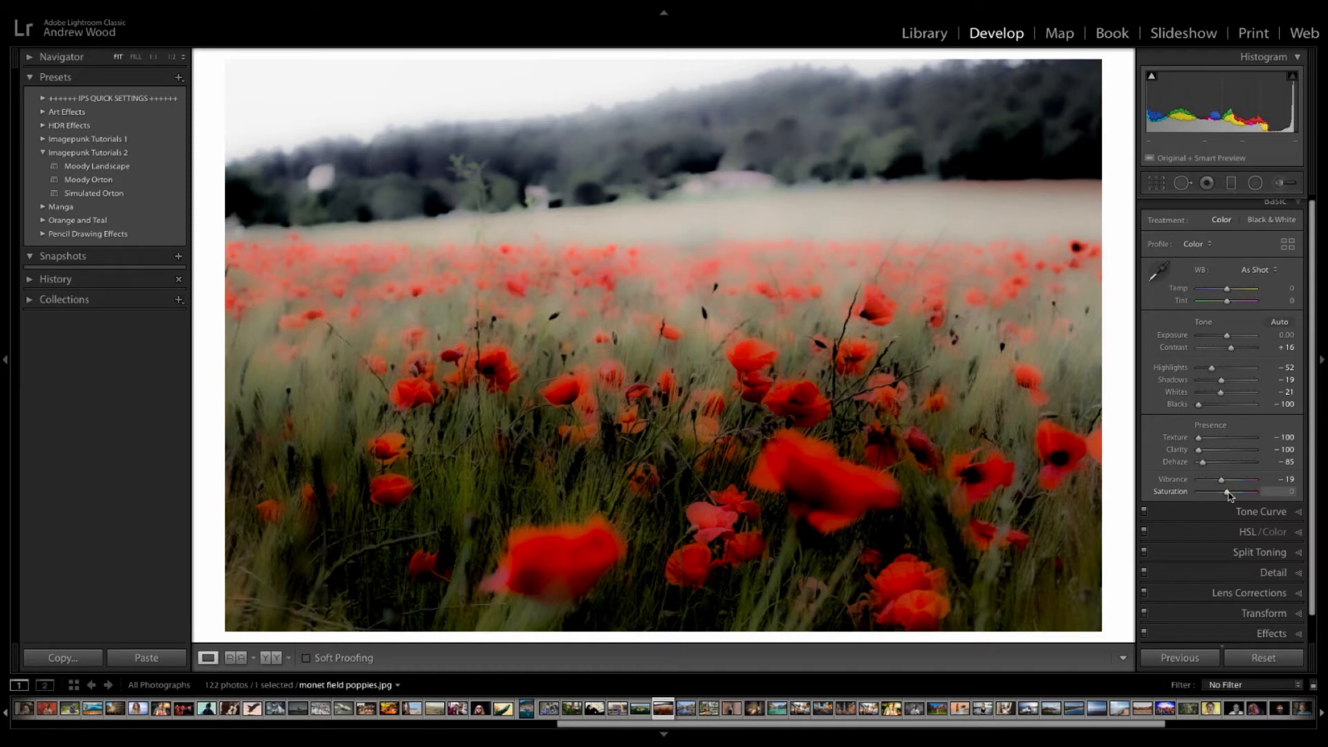
{"action": "left_click_drag", "start_coordinate": [1229, 494], "coordinate": [1242, 495]}
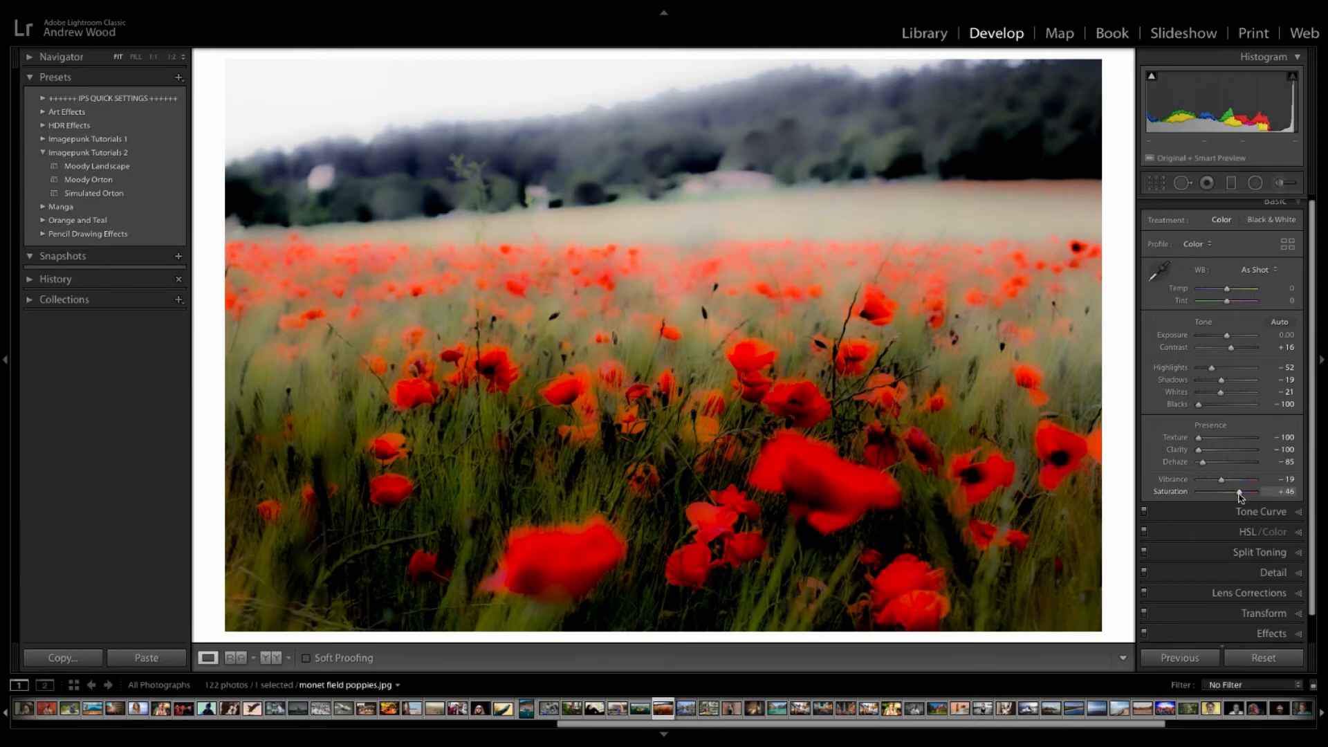
Step: Adjust the Blue luminance of the poppy photo in the HSL settings
{"action": "left_click", "coordinate": [1298, 536]}
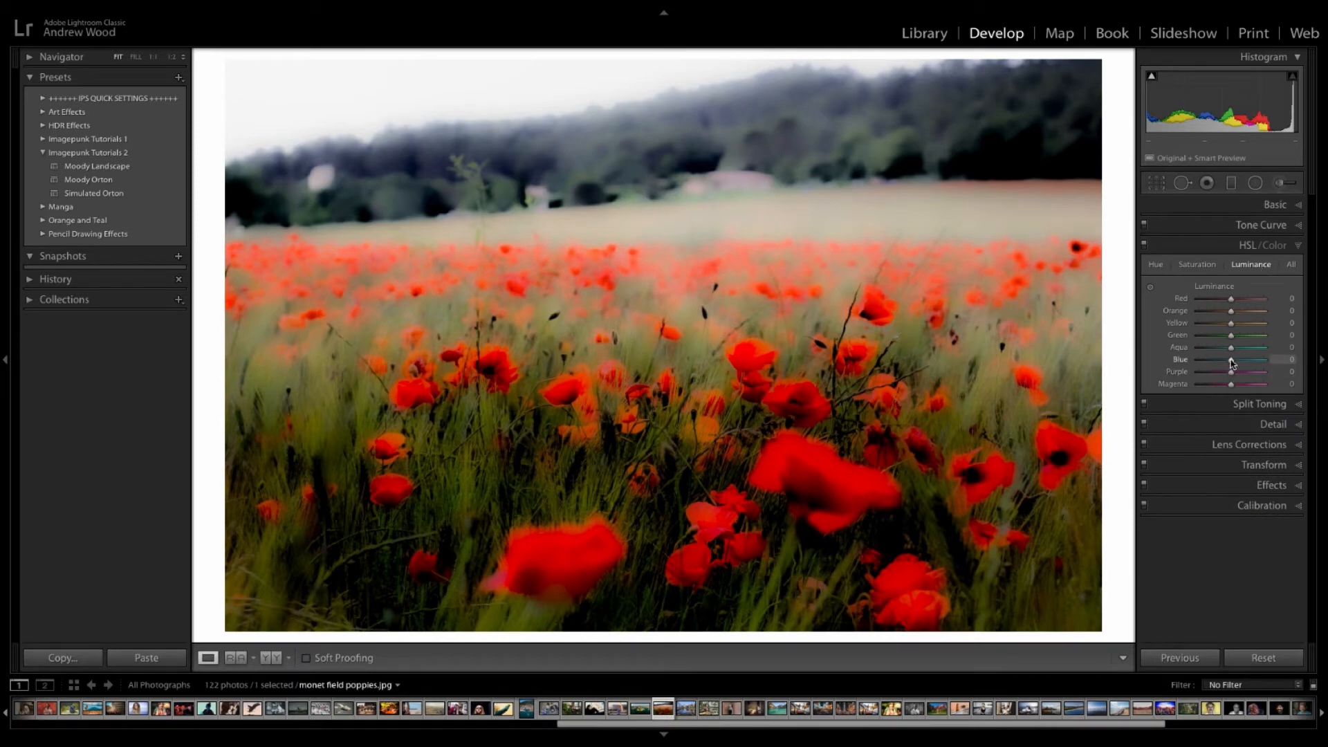
{"action": "mouse_move", "coordinate": [1231, 363]}
{"action": "left_mouse_down"}
{"action": "mouse_move", "coordinate": [1194, 364]}
{"action": "mouse_move", "coordinate": [1231, 360]}
{"action": "left_mouse_up"}
Step: Open the Landscape 9 wildflower meadow photo from the library for developing and apply the Simulated Orton preset
{"action": "left_click", "coordinate": [924, 34]}
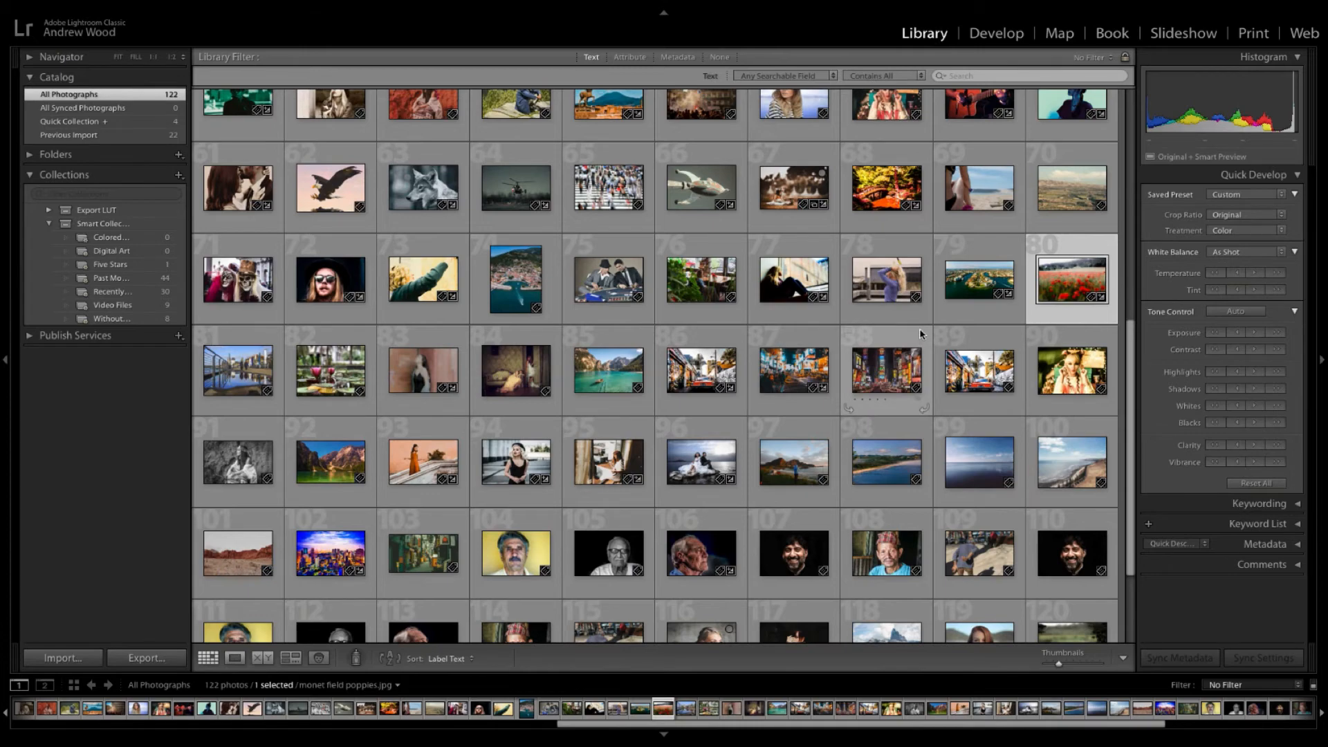
{"action": "scroll", "coordinate": [919, 330], "scroll_direction": "up", "scroll_amount": 3}
{"action": "scroll", "coordinate": [919, 333], "scroll_direction": "up", "scroll_amount": 3}
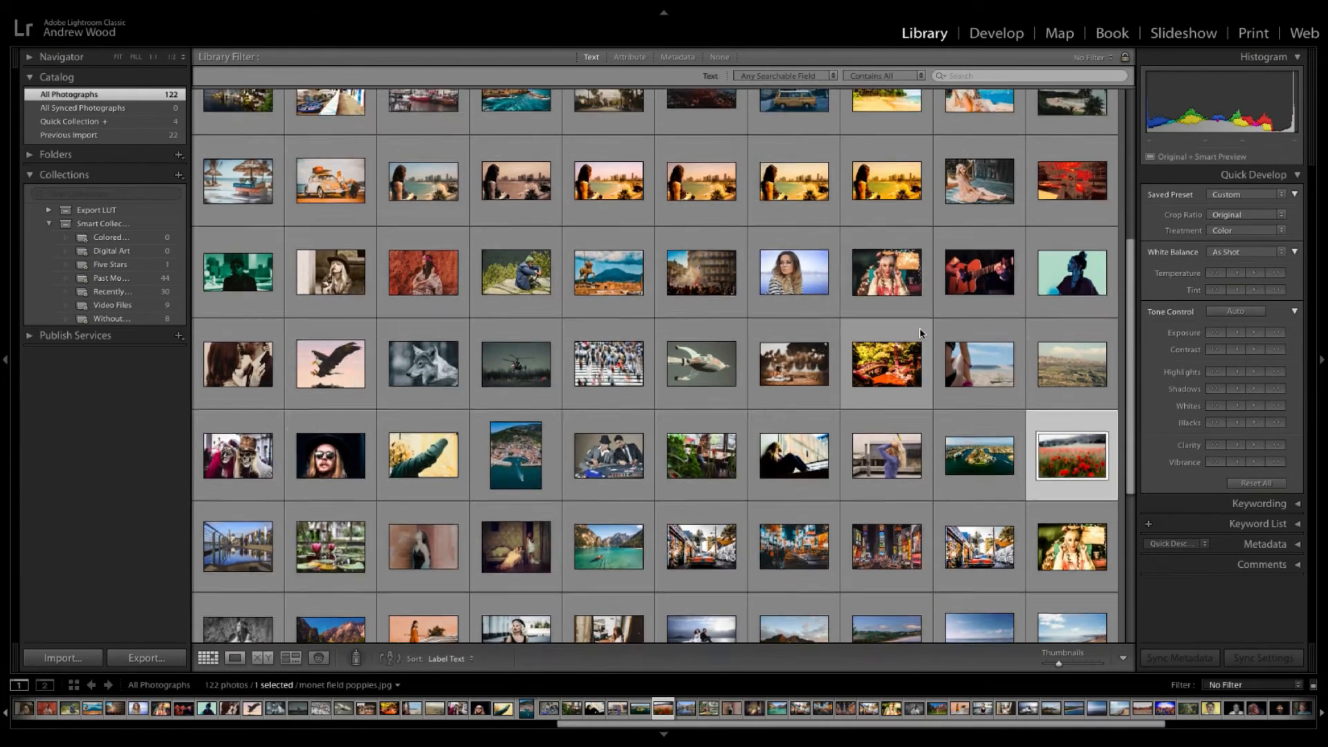
{"action": "scroll", "coordinate": [919, 334], "scroll_direction": "up", "scroll_amount": 1}
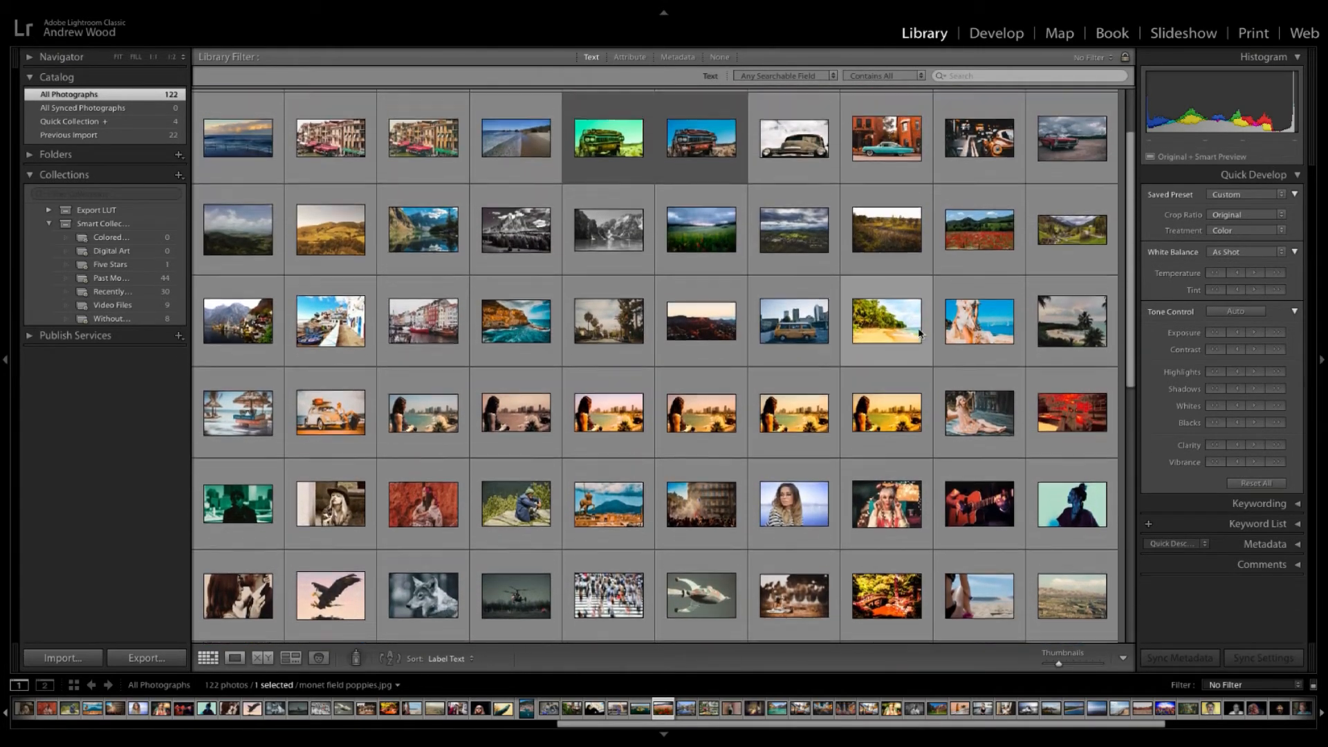
{"action": "left_click", "coordinate": [692, 223]}
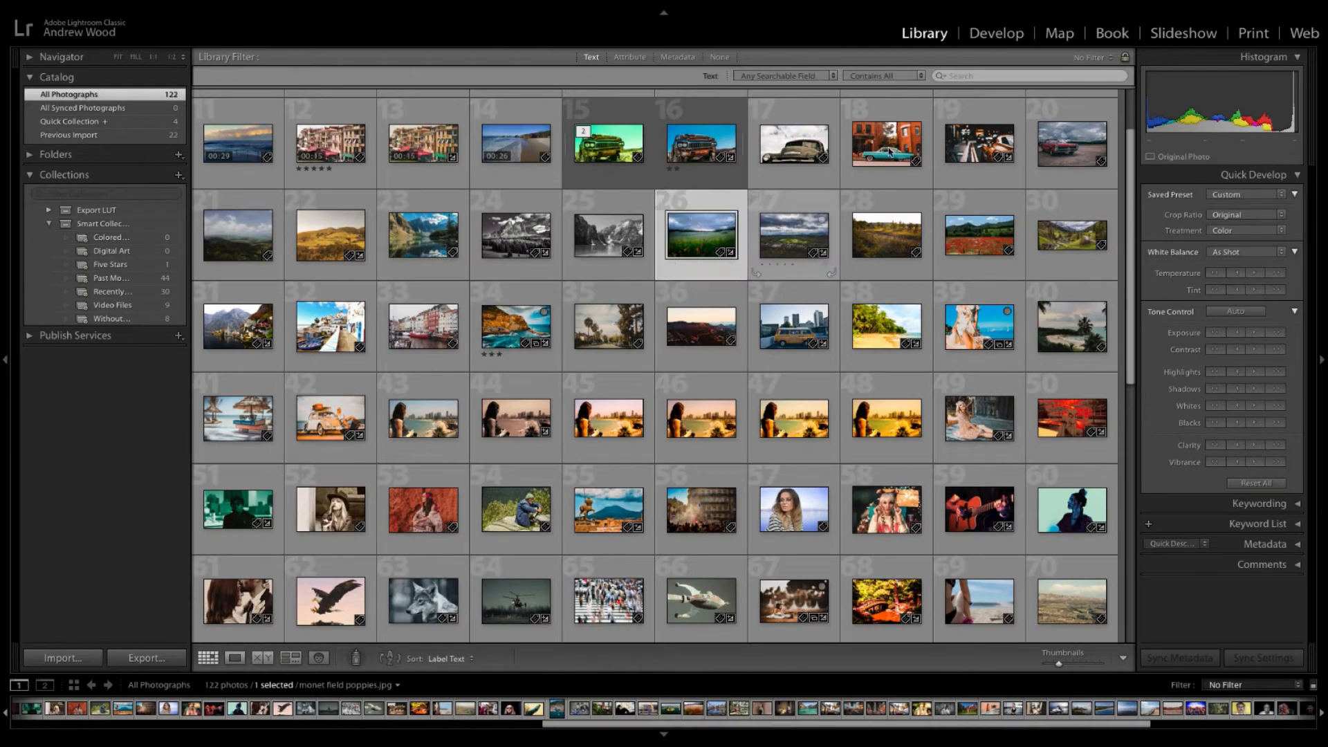
{"action": "left_click", "coordinate": [988, 36]}
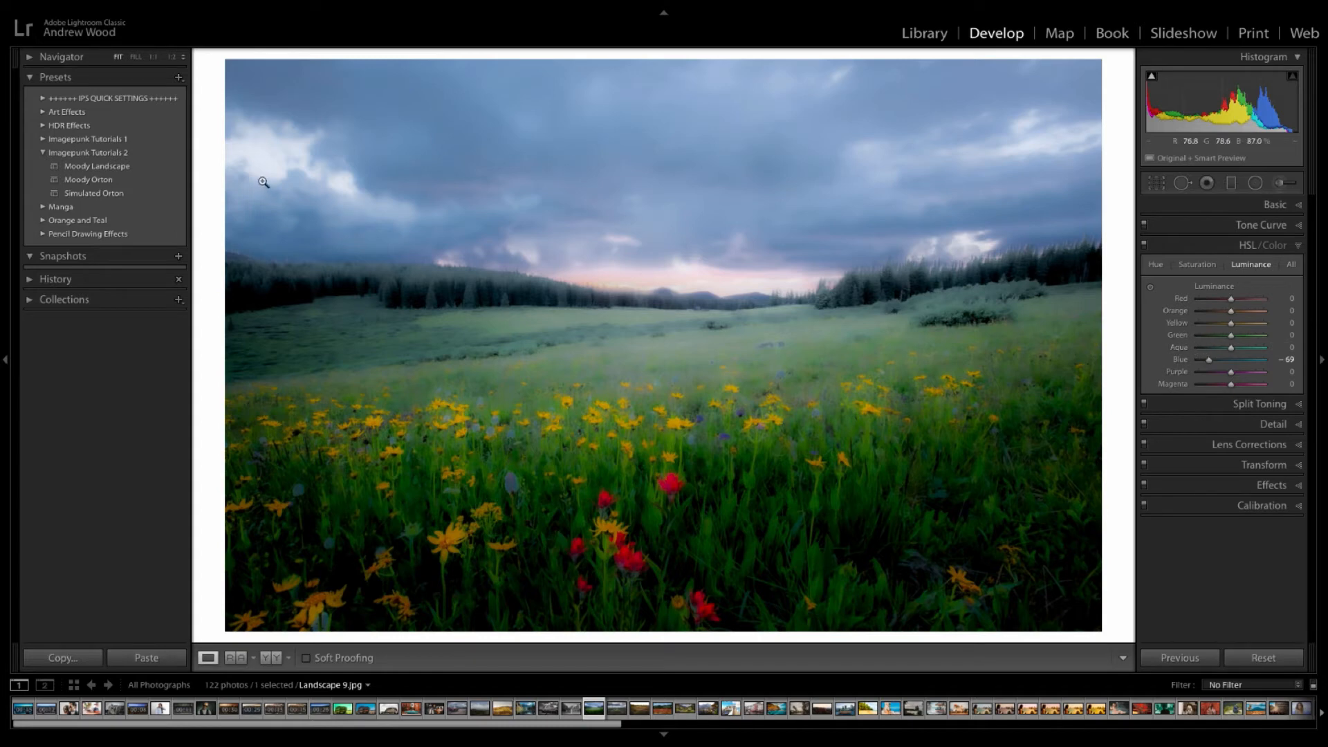
{"action": "left_click", "coordinate": [148, 194]}
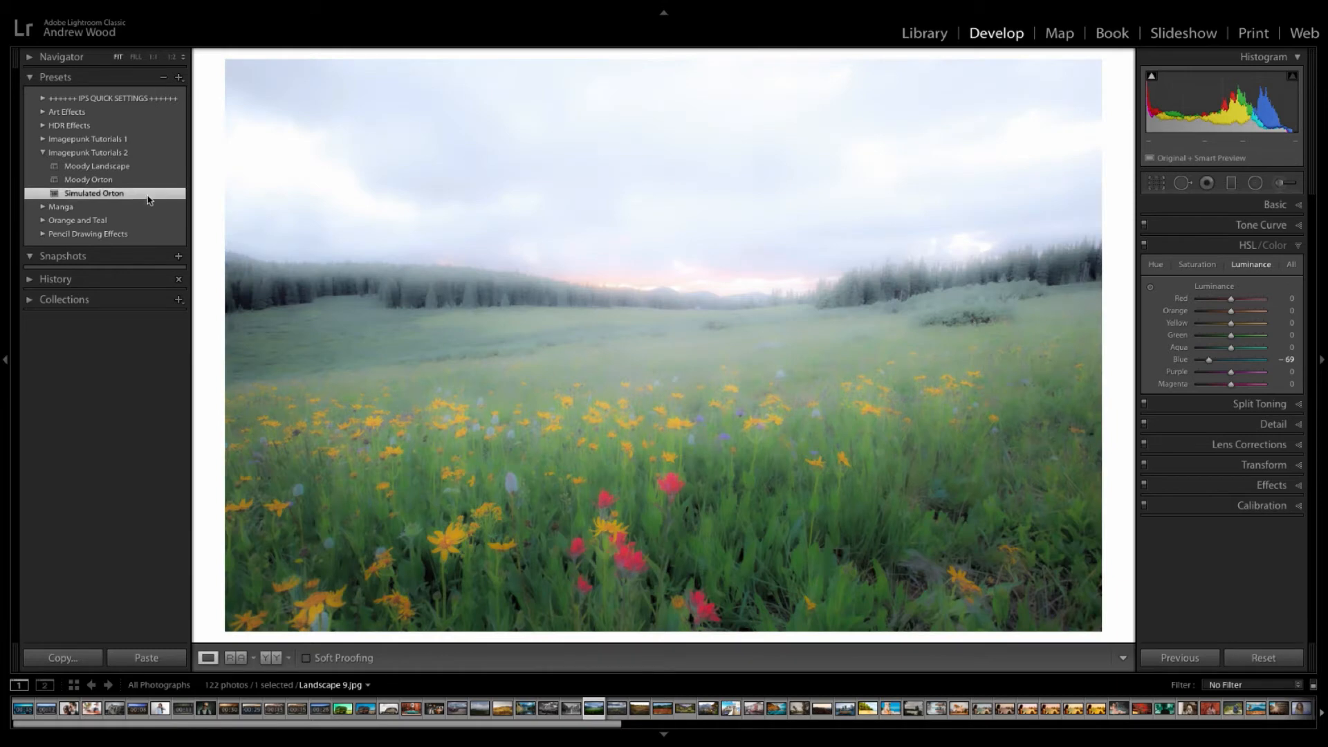
Step: Set the meadow photo's Contrast to +16, Highlights to −51, Shadows and Whites to −22, and Blacks to −100
{"action": "left_click", "coordinate": [1295, 206]}
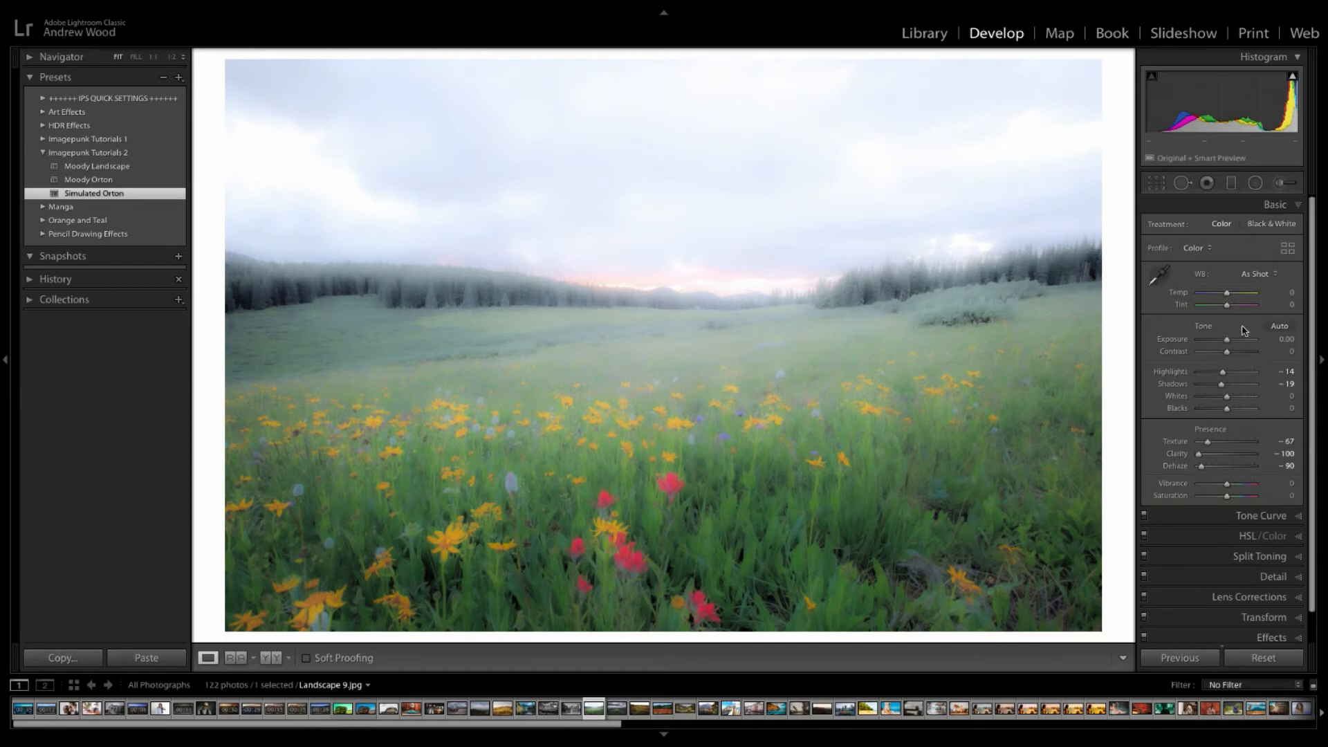
{"action": "left_click_drag", "start_coordinate": [1228, 354], "coordinate": [1235, 356]}
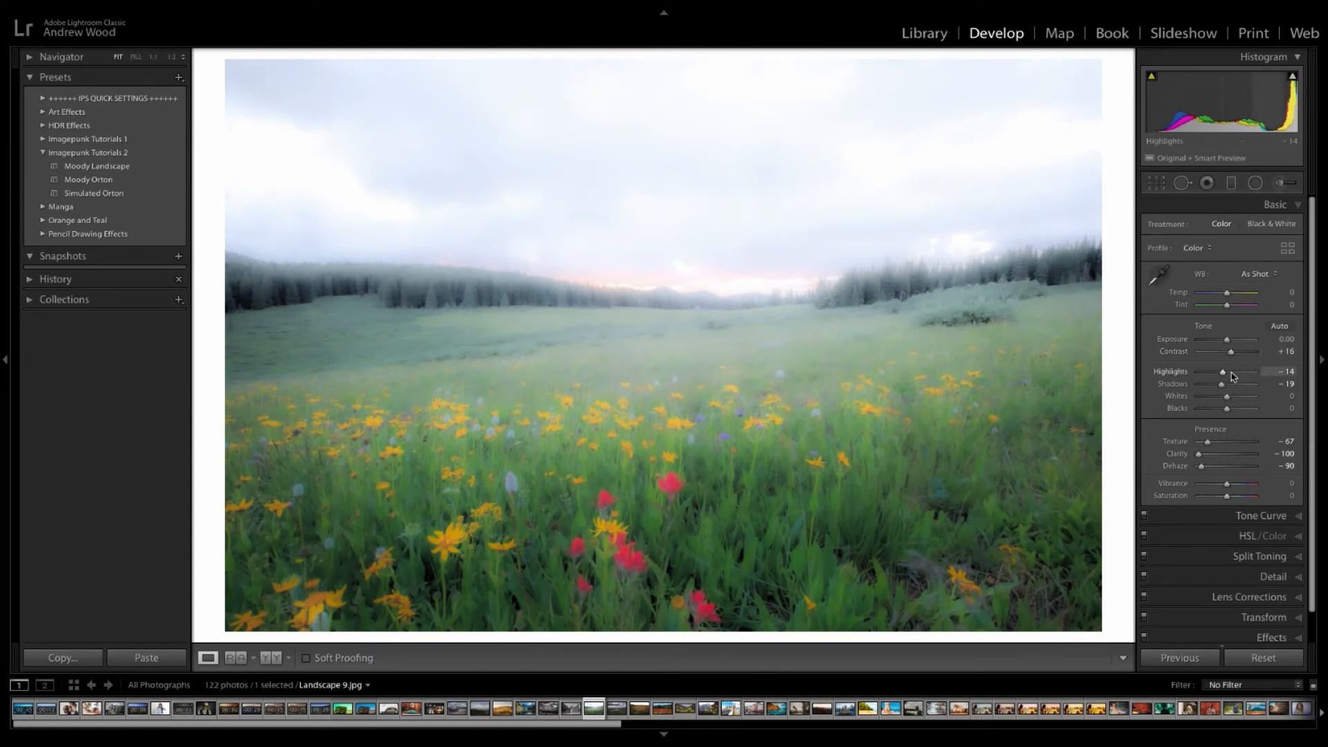
{"action": "left_click_drag", "start_coordinate": [1223, 375], "coordinate": [1213, 376]}
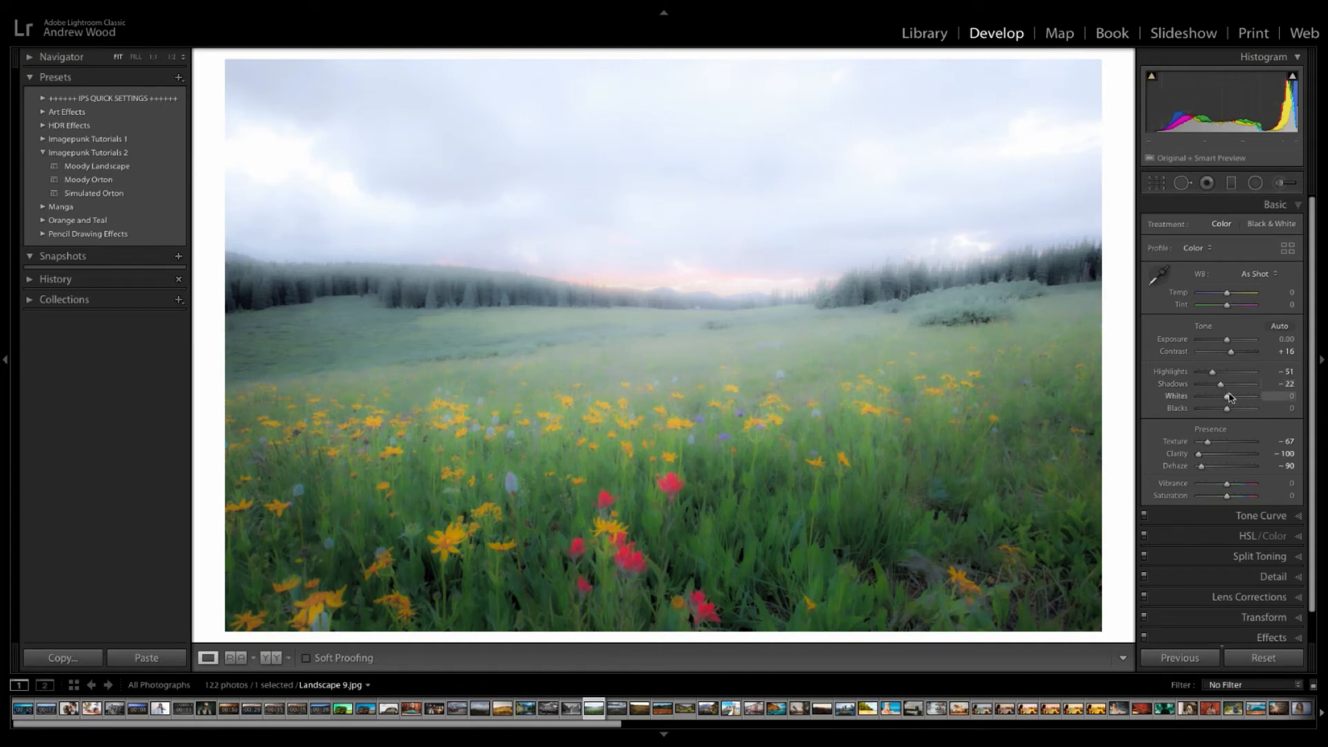
{"action": "left_click_drag", "start_coordinate": [1228, 399], "coordinate": [1199, 413]}
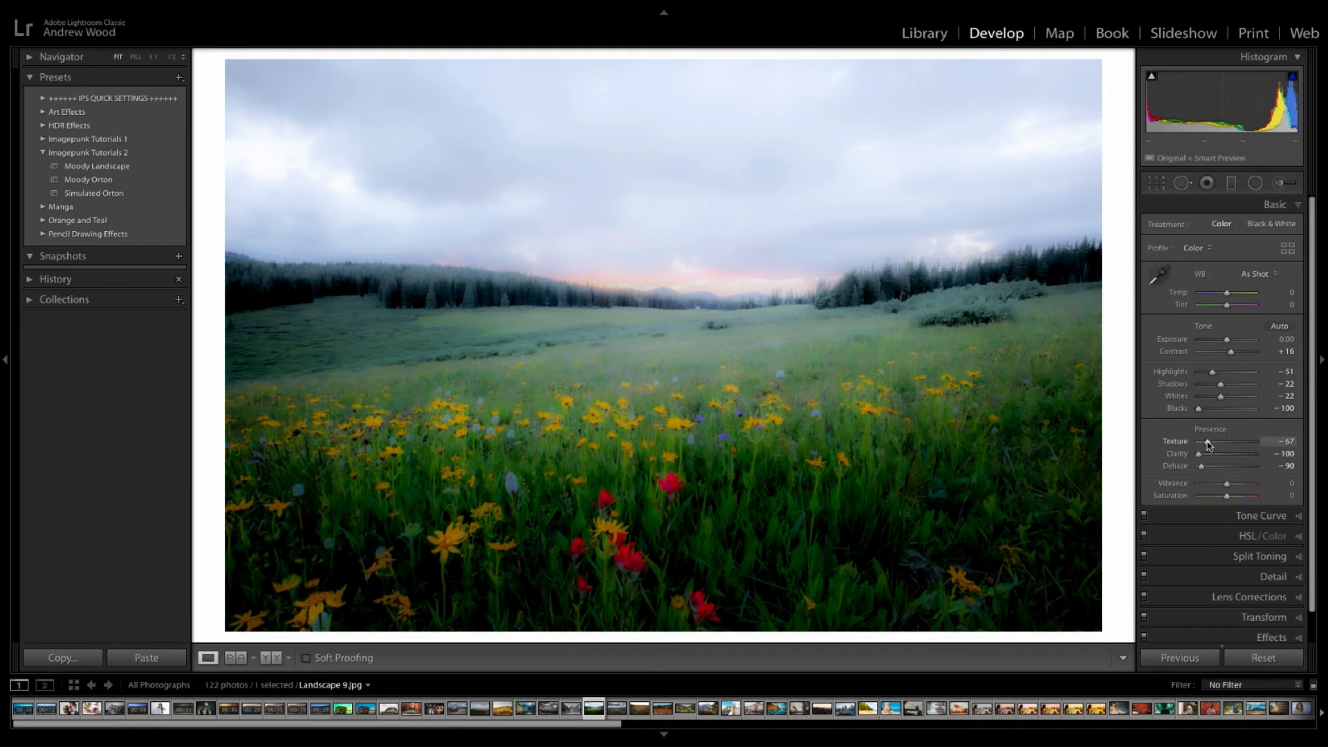
Step: Set the meadow photo's Texture to −100, Dehaze to −84, Vibrance to −19 and Saturation to +1
{"action": "left_click_drag", "start_coordinate": [1206, 445], "coordinate": [1185, 448]}
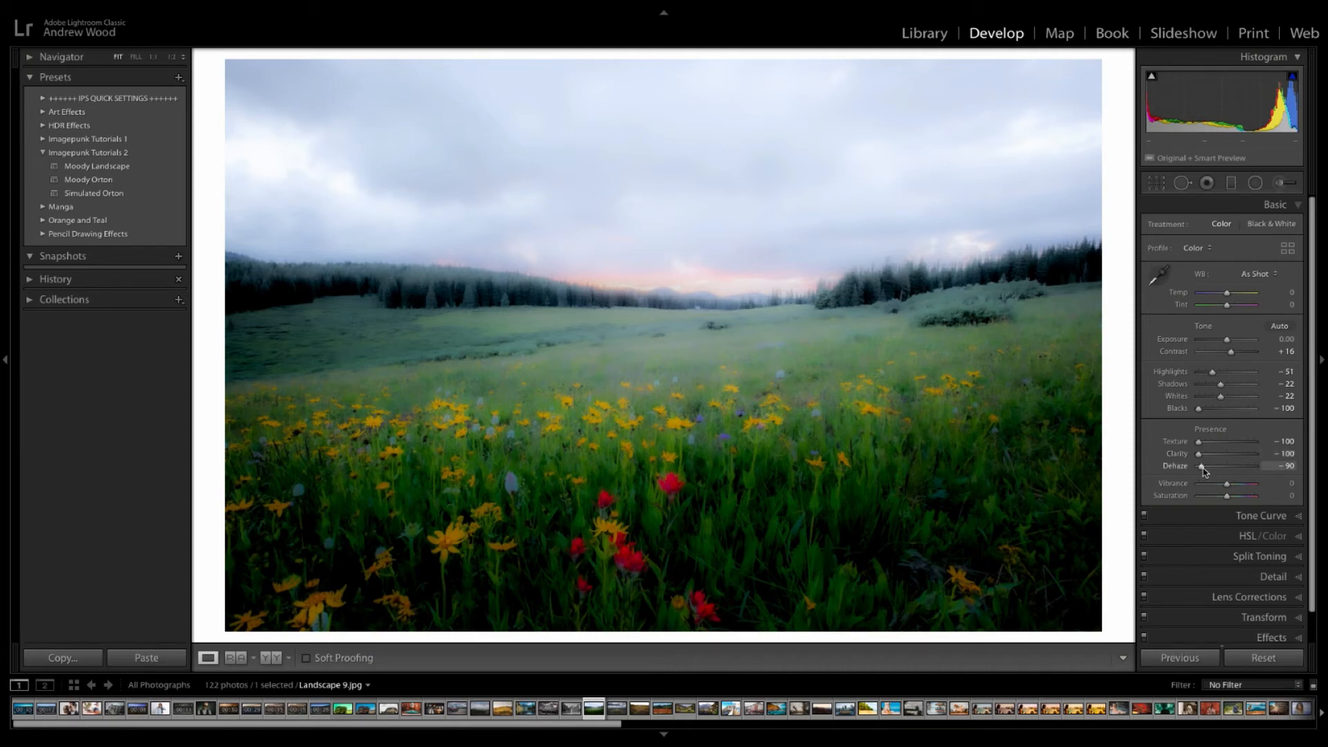
{"action": "left_click", "coordinate": [1204, 469]}
{"action": "left_click_drag", "start_coordinate": [1204, 469], "coordinate": [1206, 470]}
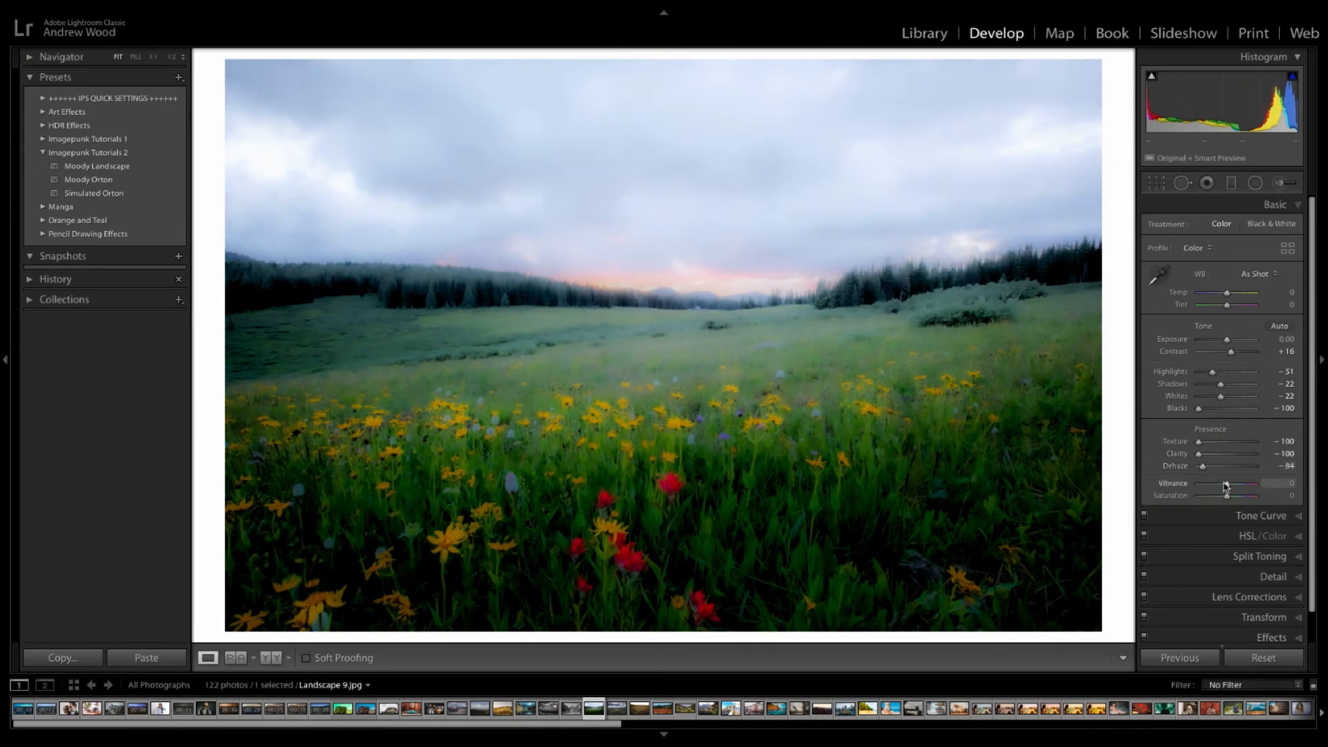
{"action": "left_click_drag", "start_coordinate": [1227, 486], "coordinate": [1224, 486]}
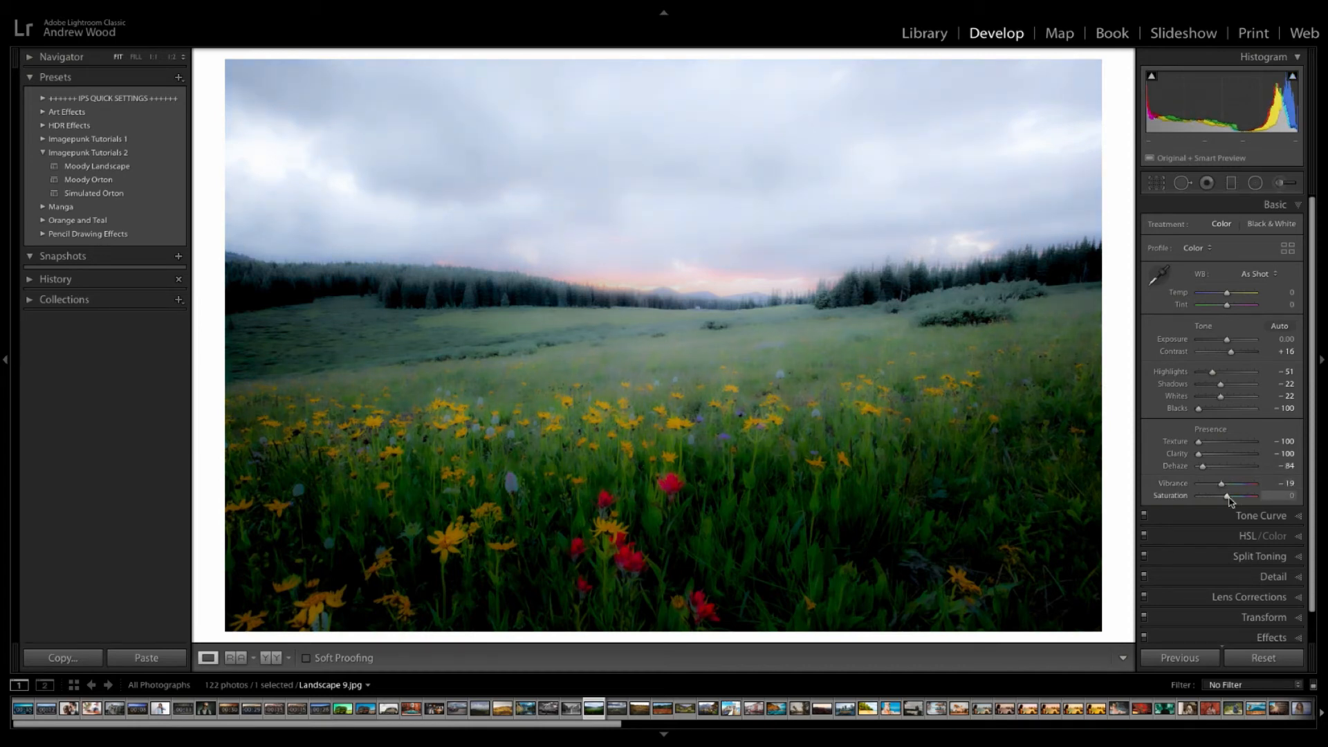
{"action": "left_click_drag", "start_coordinate": [1228, 498], "coordinate": [1217, 502]}
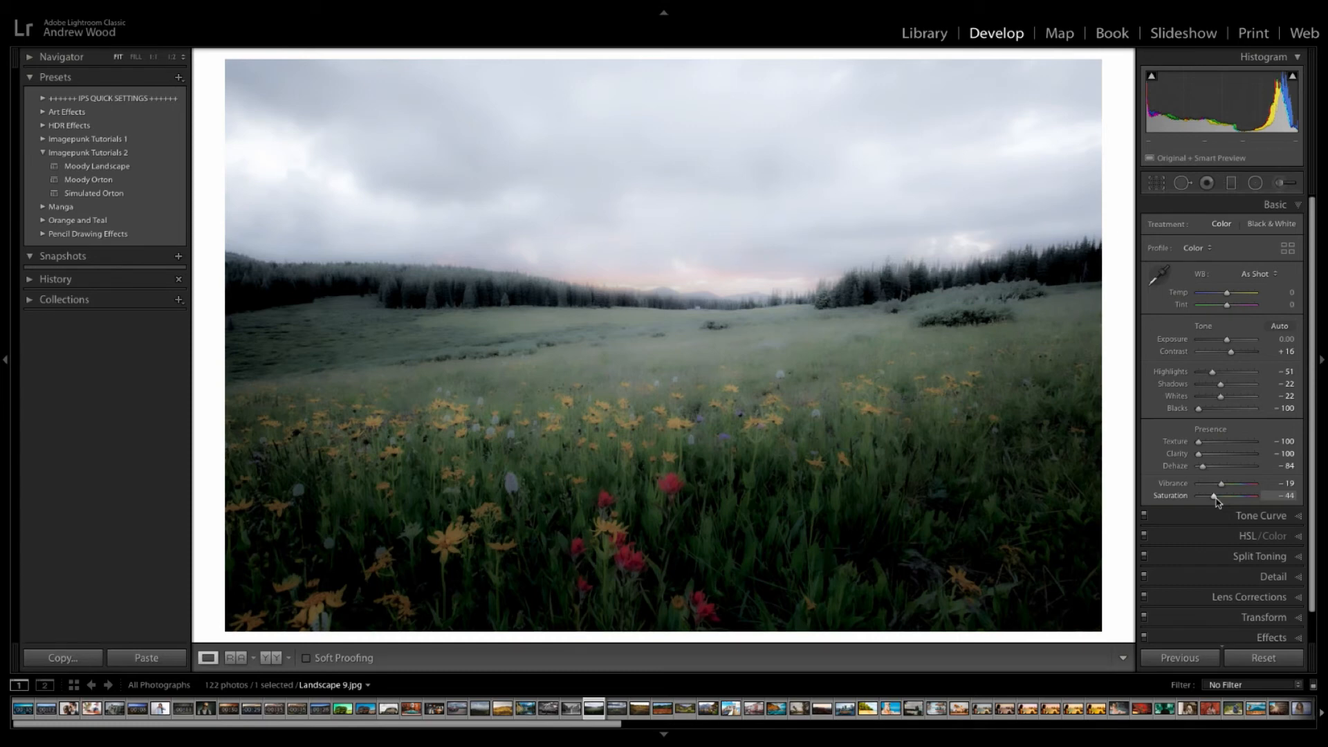
{"action": "left_click_drag", "start_coordinate": [1217, 501], "coordinate": [1229, 501]}
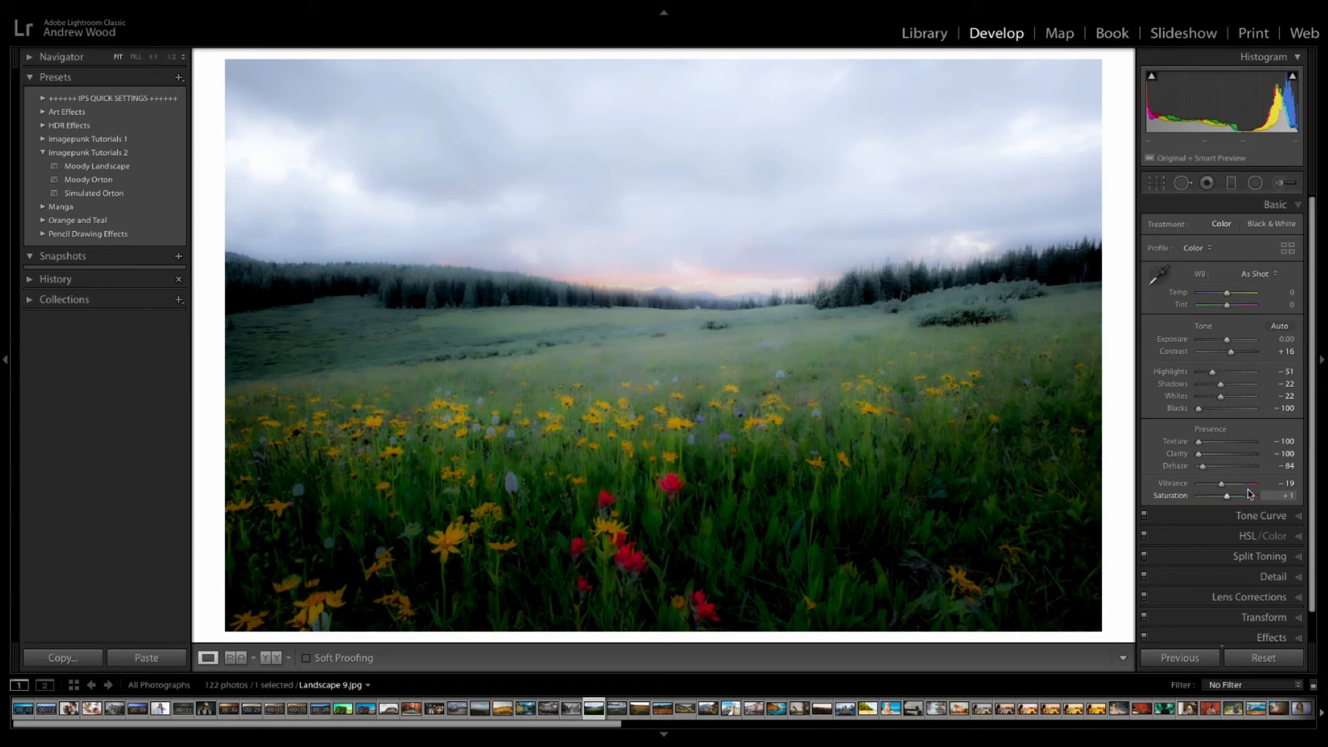
Step: Darken the meadow photo's sky with a Blue luminance of −70 and raise the Exposure to +0.10
{"action": "left_click", "coordinate": [1301, 538]}
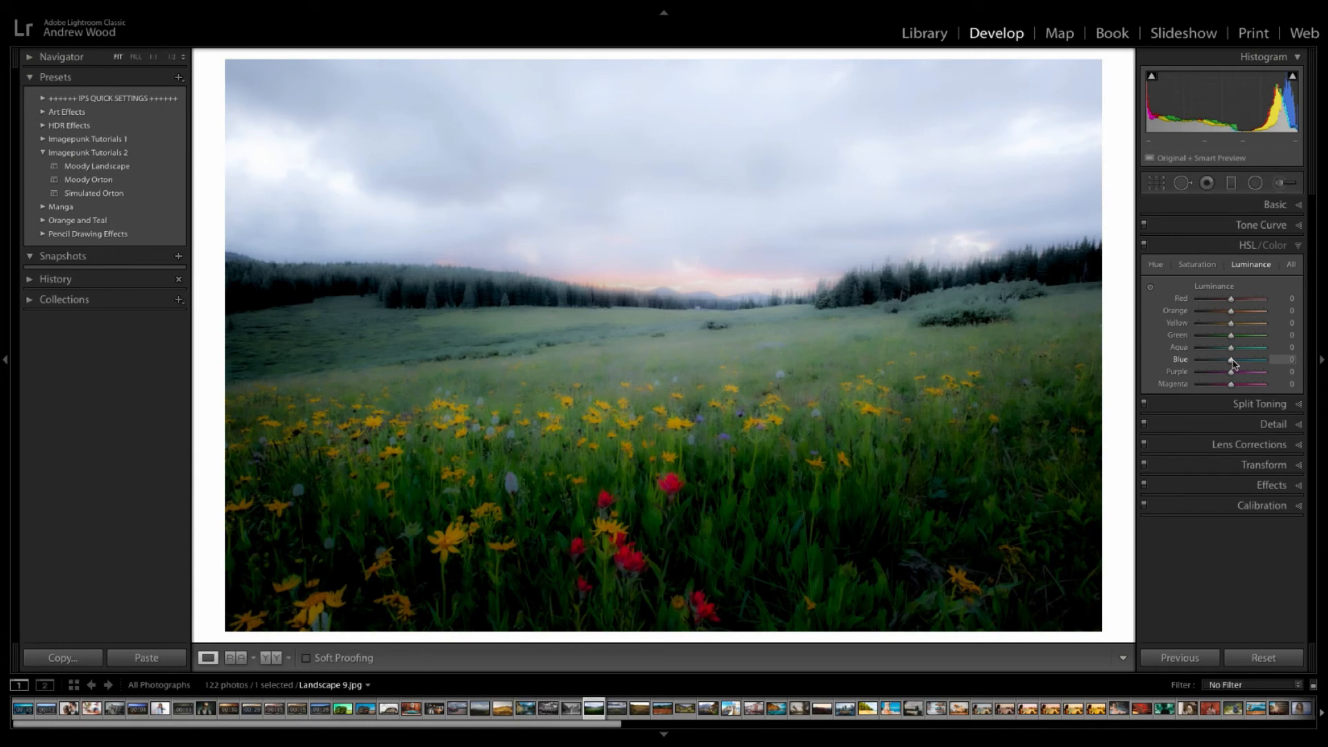
{"action": "left_click_drag", "start_coordinate": [1231, 360], "coordinate": [1211, 365]}
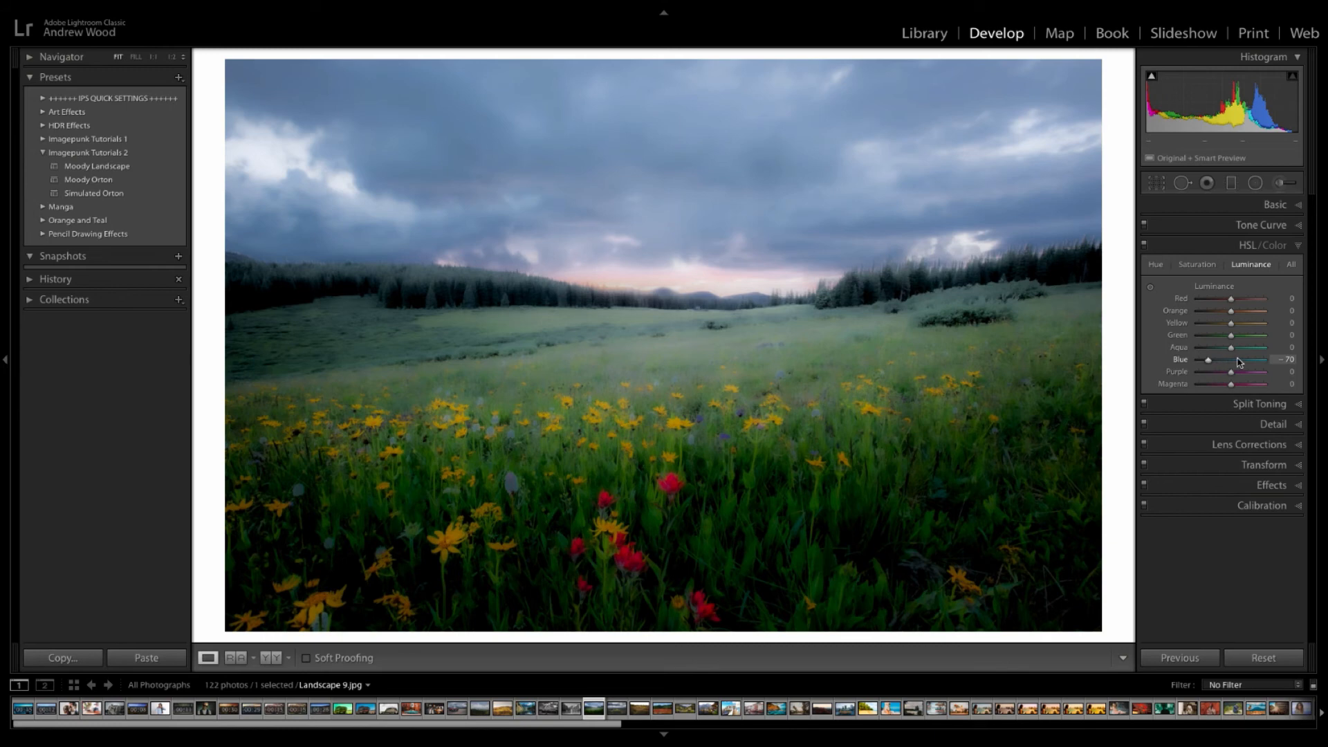
{"action": "left_click", "coordinate": [1297, 207]}
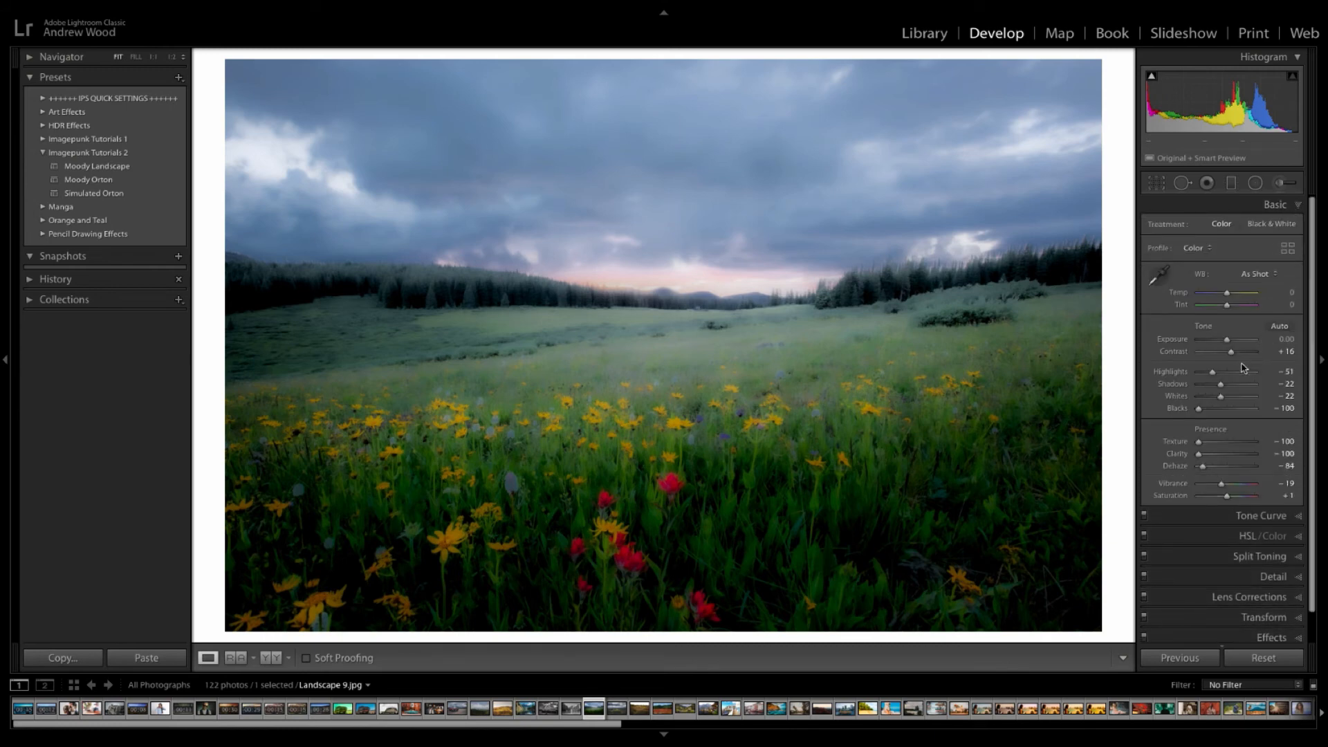
{"action": "left_click_drag", "start_coordinate": [1228, 339], "coordinate": [1230, 345]}
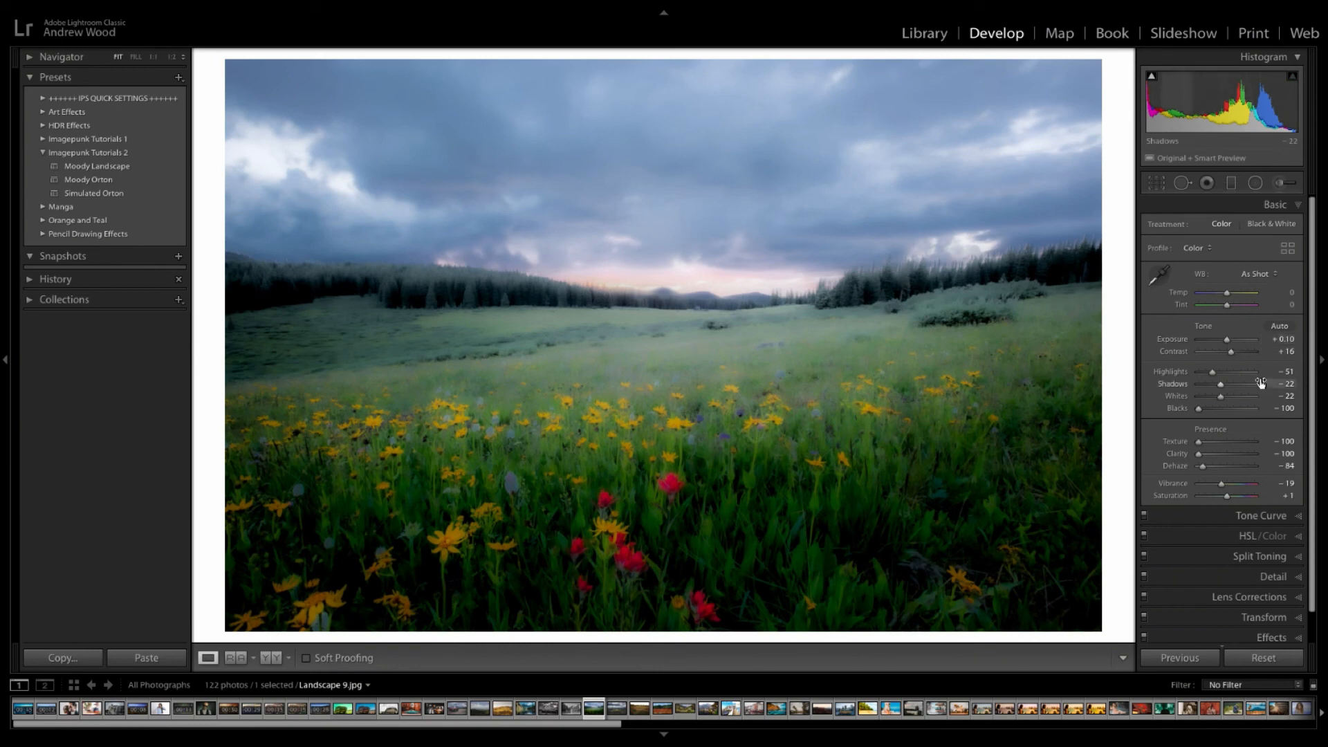
Step: Compare the meadow photo before and after editing, side by side with a close look at the trees and as a split image
{"action": "left_click", "coordinate": [271, 658]}
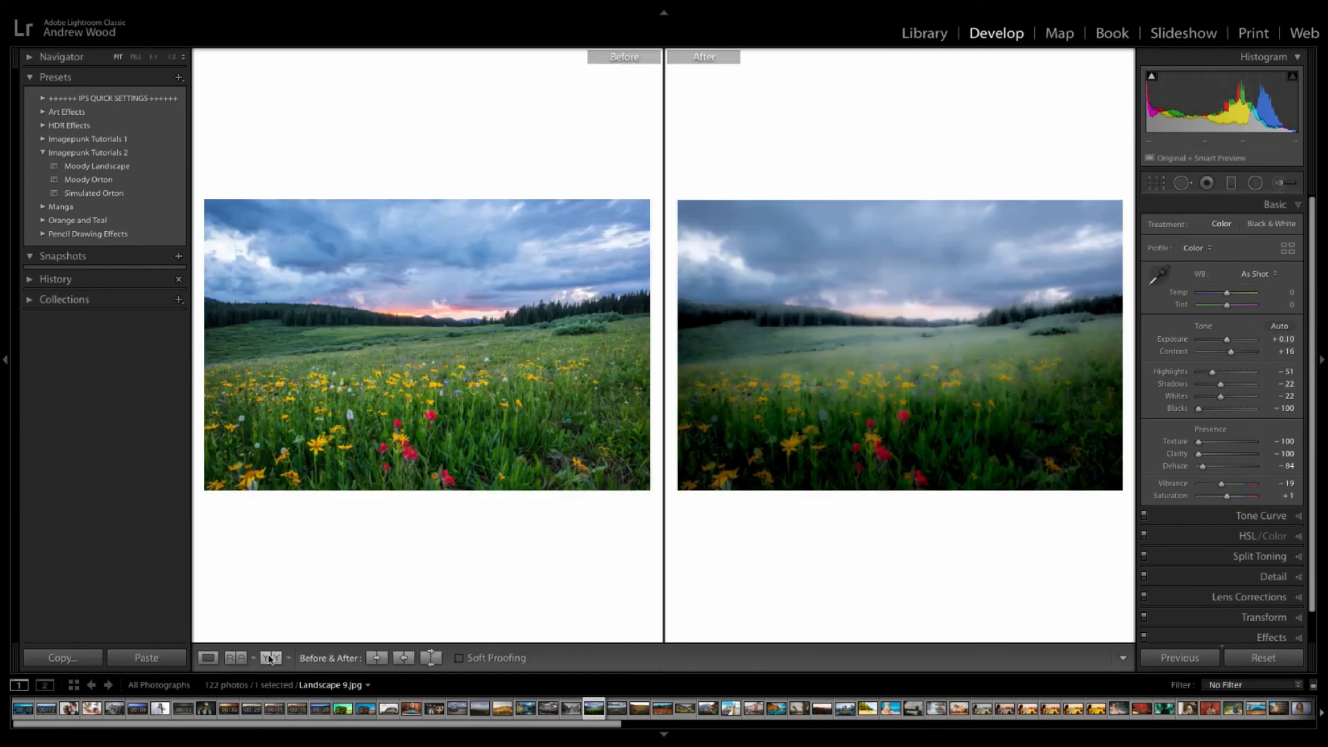
{"action": "left_click", "coordinate": [562, 376]}
{"action": "left_click_drag", "start_coordinate": [556, 285], "coordinate": [491, 569]}
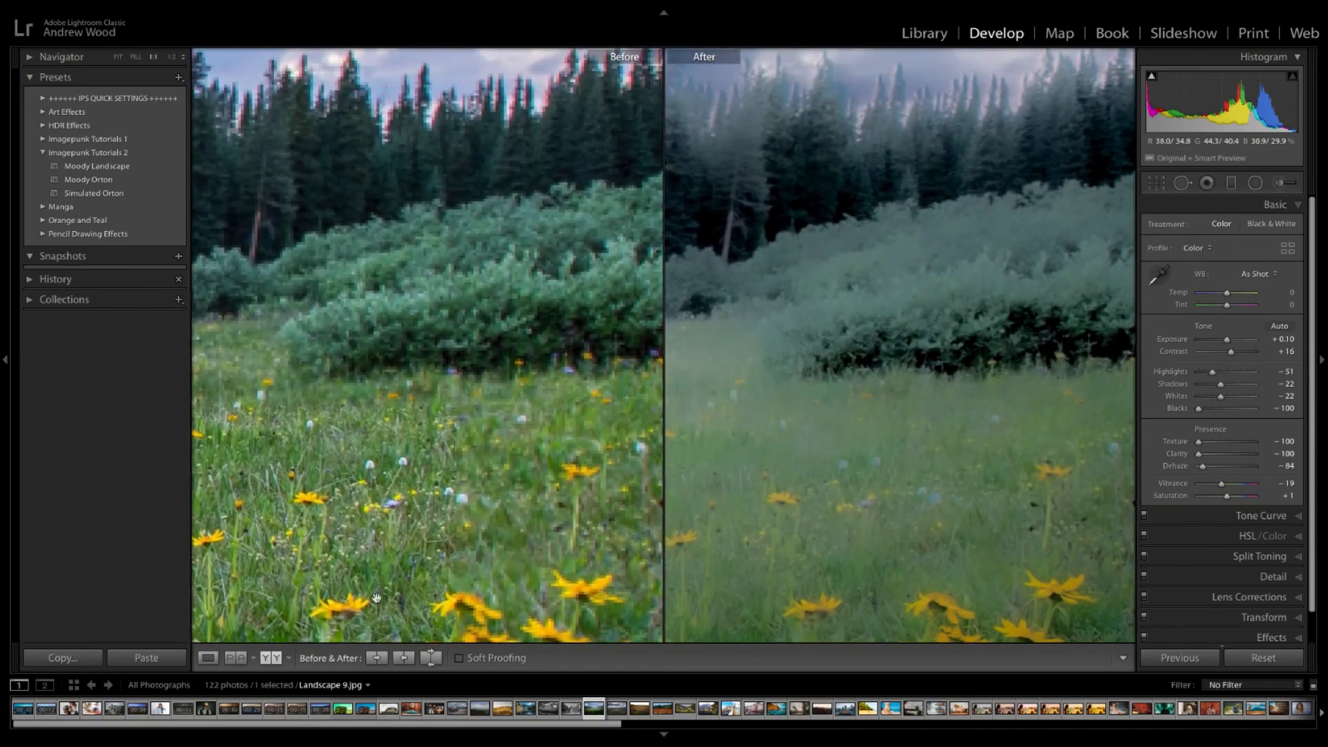
{"action": "left_click_drag", "start_coordinate": [391, 346], "coordinate": [327, 514]}
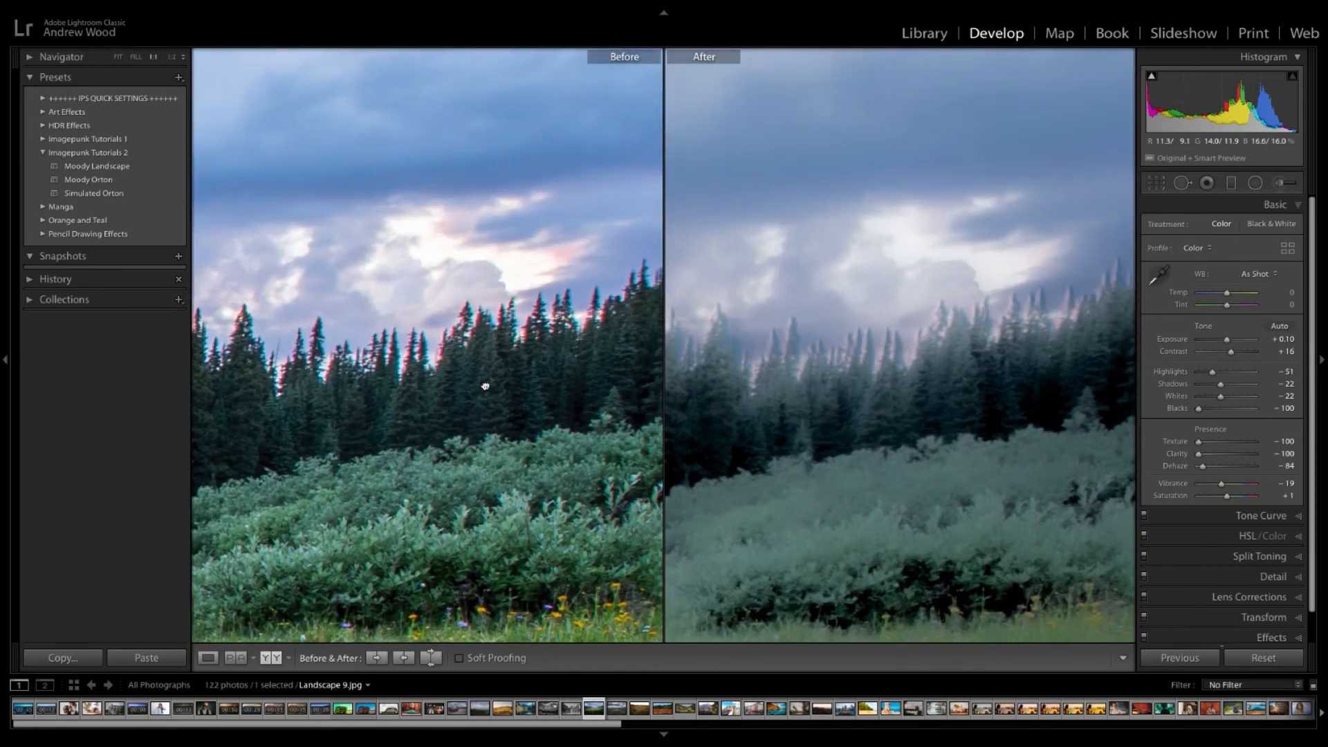
{"action": "left_click_drag", "start_coordinate": [475, 383], "coordinate": [243, 169]}
{"action": "left_click", "coordinate": [243, 169]}
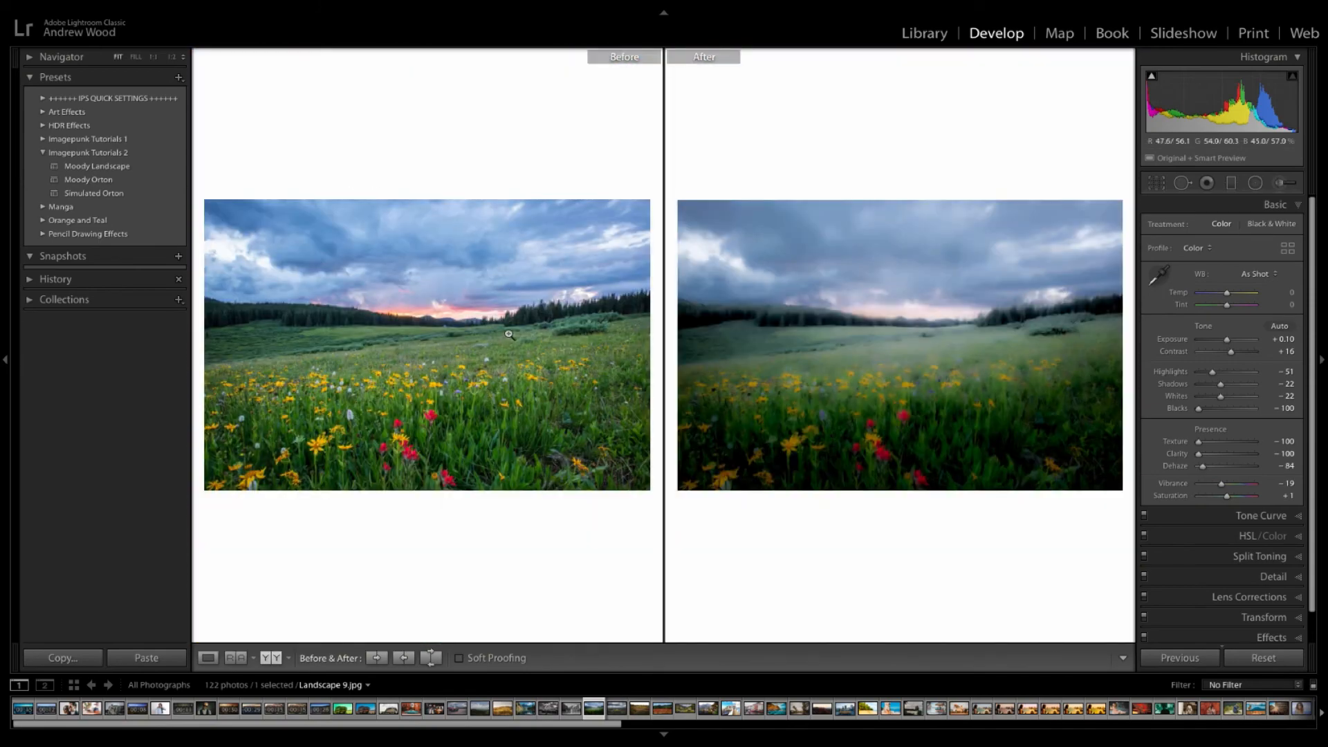
{"action": "left_click", "coordinate": [272, 659]}
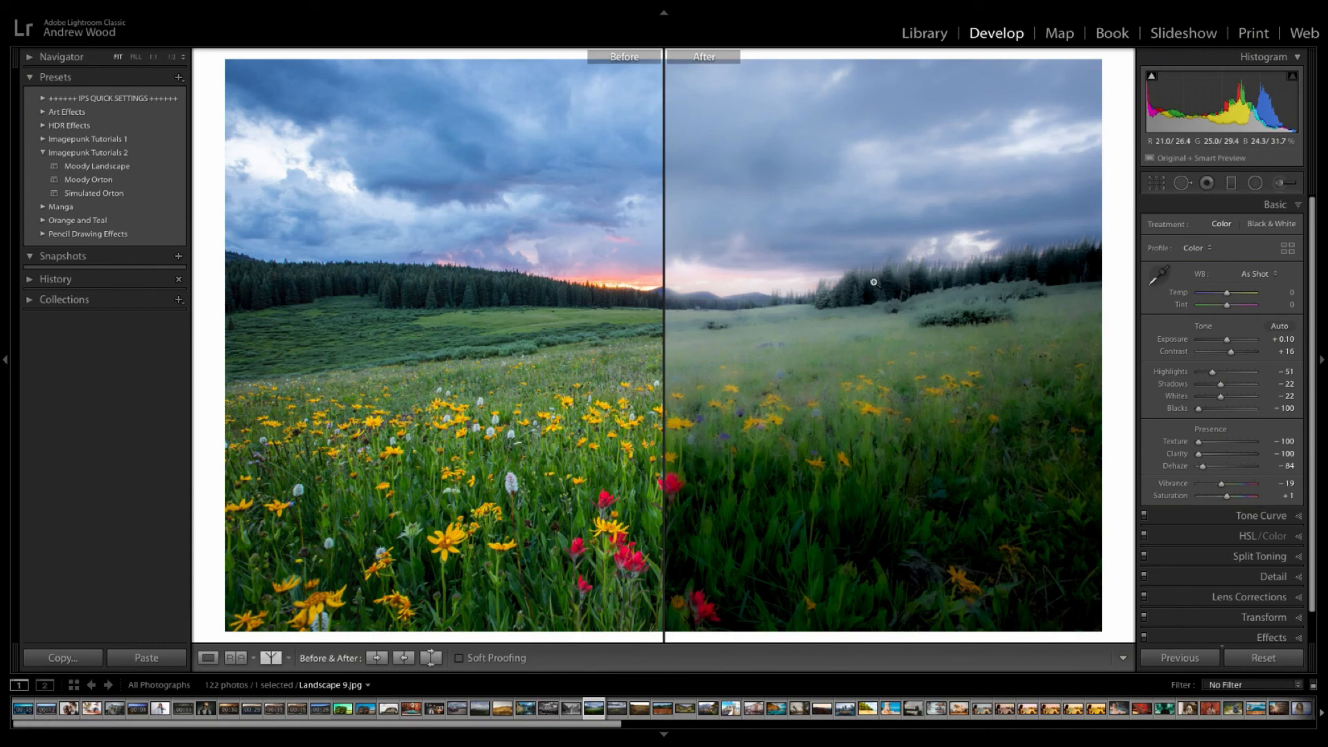
{"action": "left_click", "coordinate": [208, 658]}
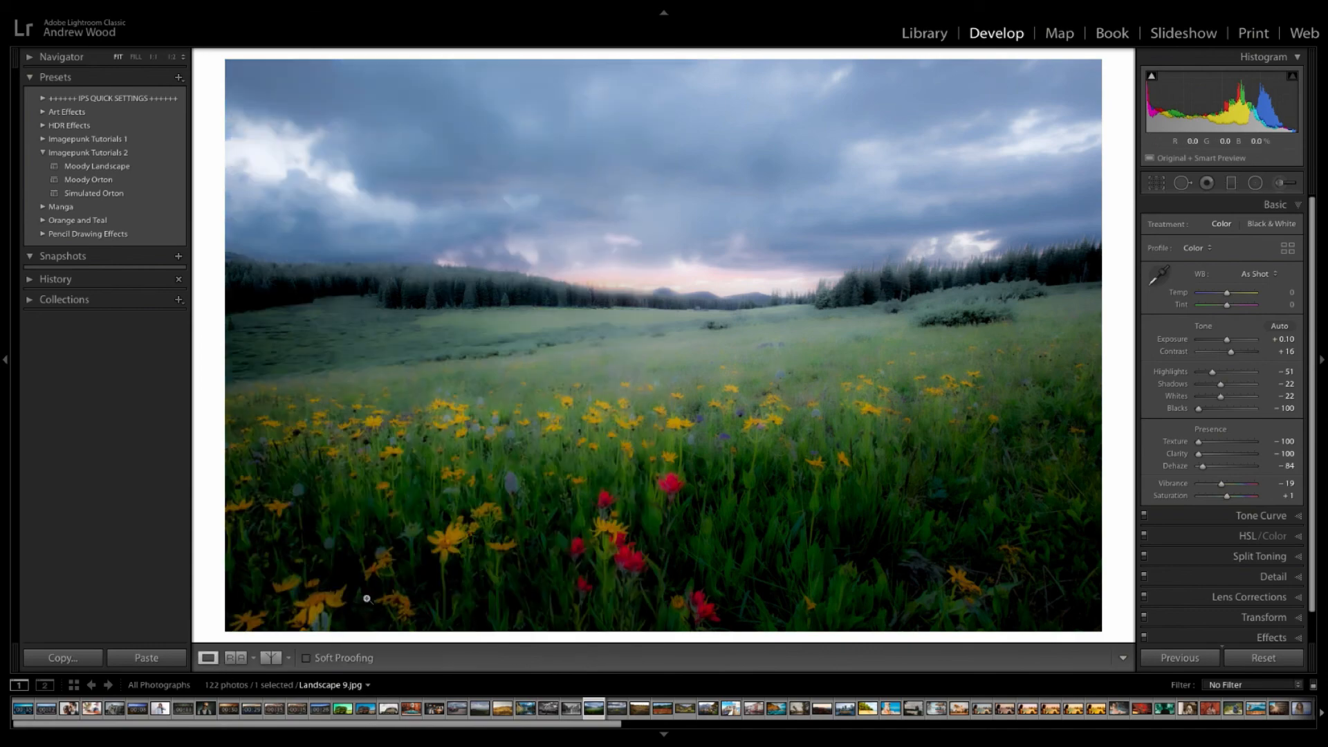